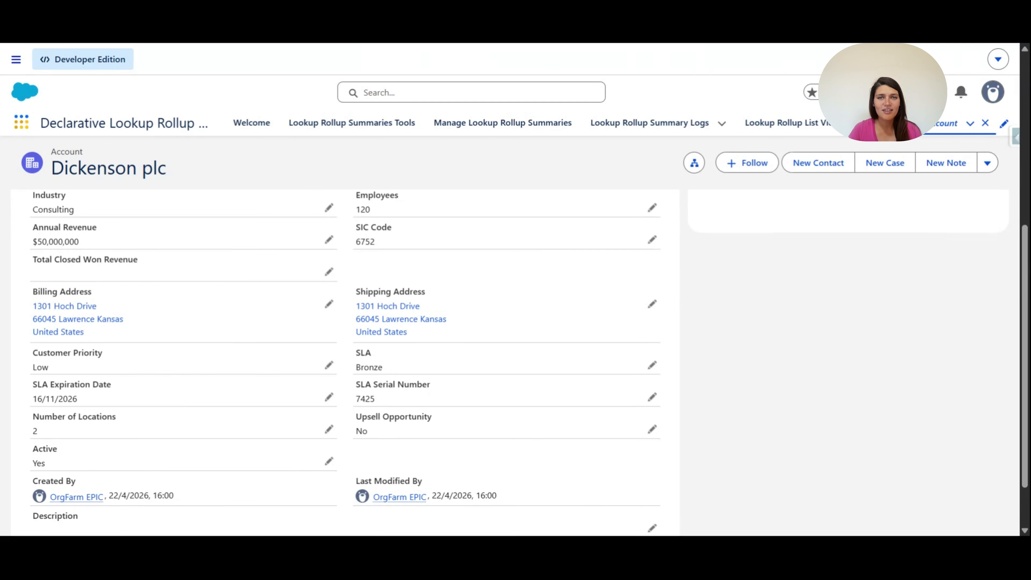
Find and open the Declarative Lookup Rollup Summaries-DLRS app.
left_click(14, 129)
type("declar")
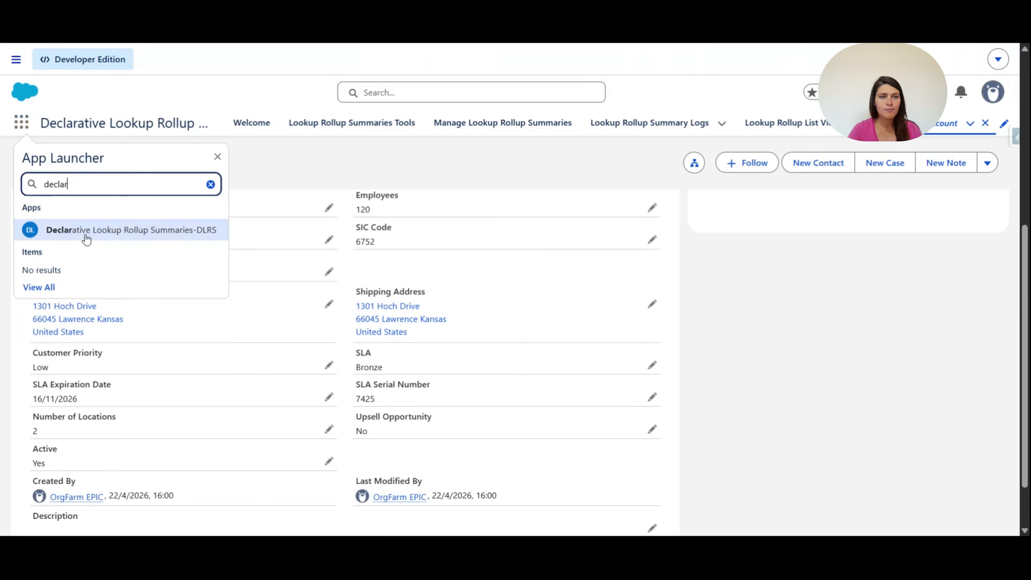
left_click(73, 226)
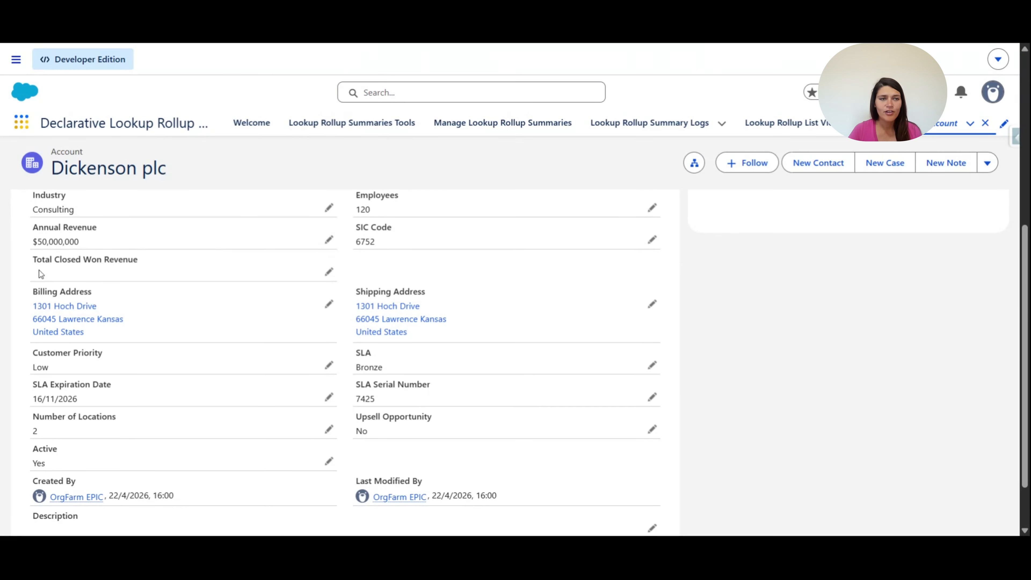
Copy the account field label Total Closed Won Revenue and start a new rollup in the new wizard with it as the label.
double_click(120, 259)
left_click_drag(102, 259, 32, 259)
key("ctrl+c")
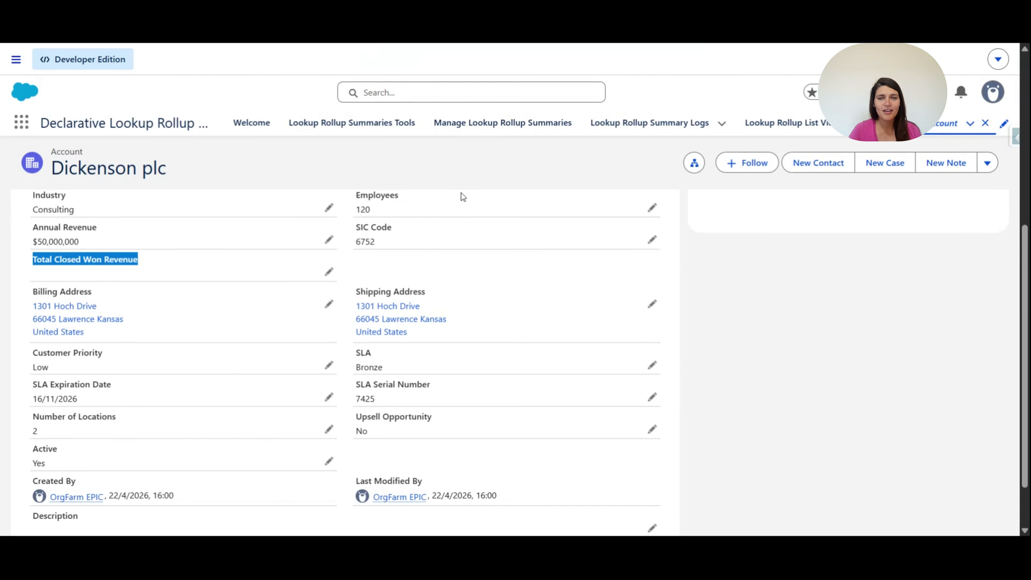
left_click(462, 128)
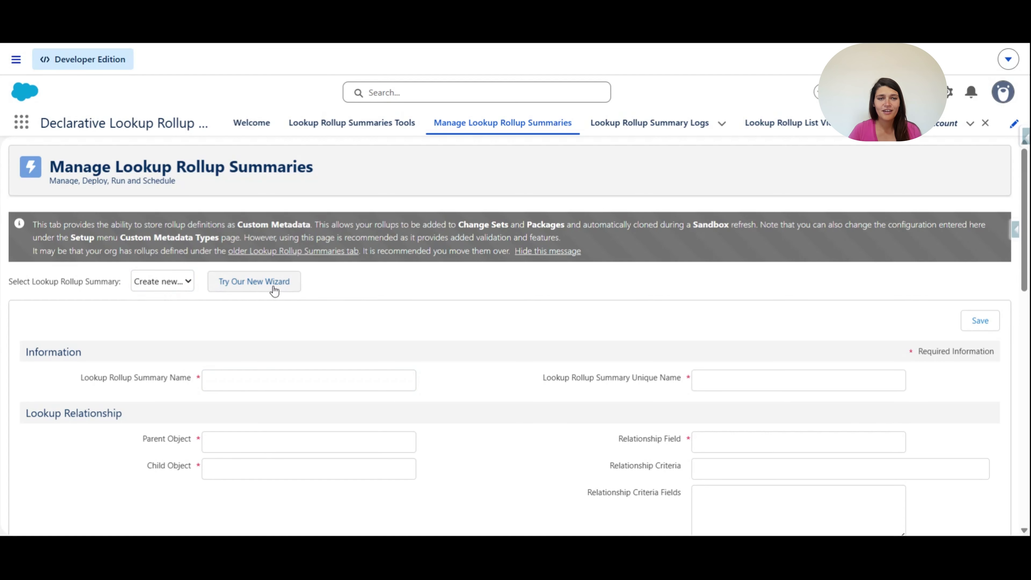
left_click(274, 290)
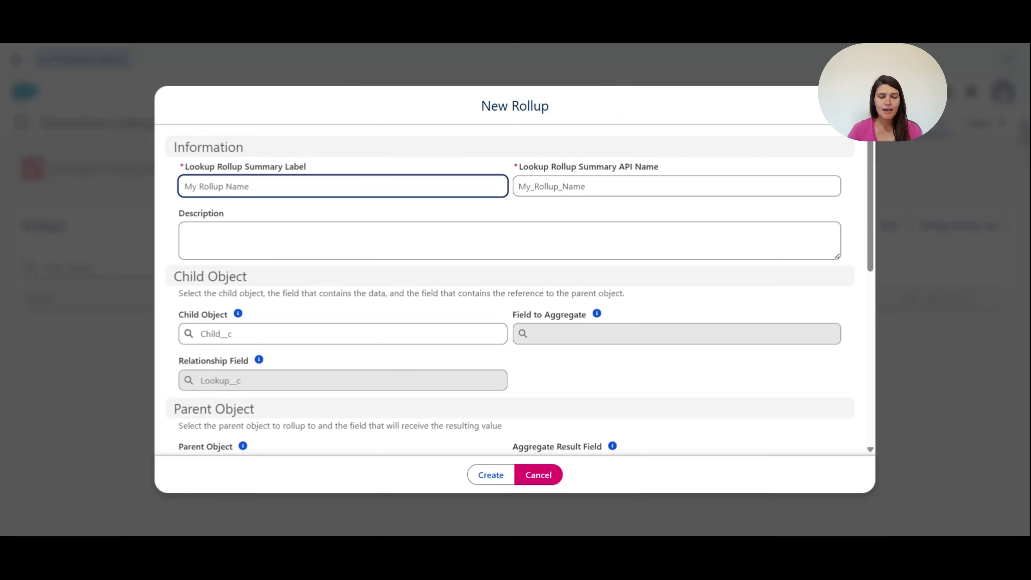
key("ctrl+v")
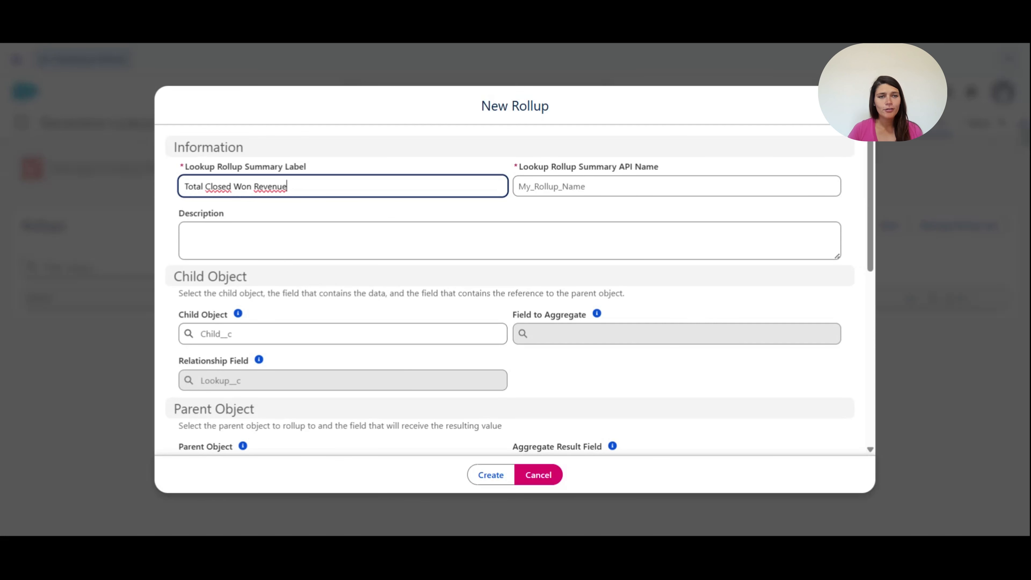
key("Tab")
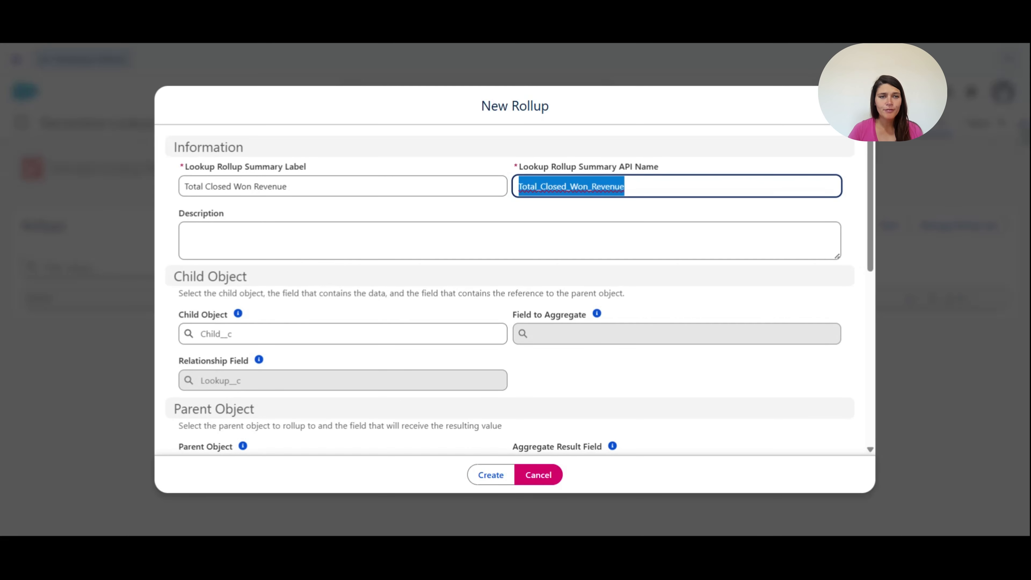
Set the rollup's child object to Opportunity (Opportunity) and its field to aggregate to Amount (Amount).
scroll(515, 291, "down", 3)
left_click(343, 199)
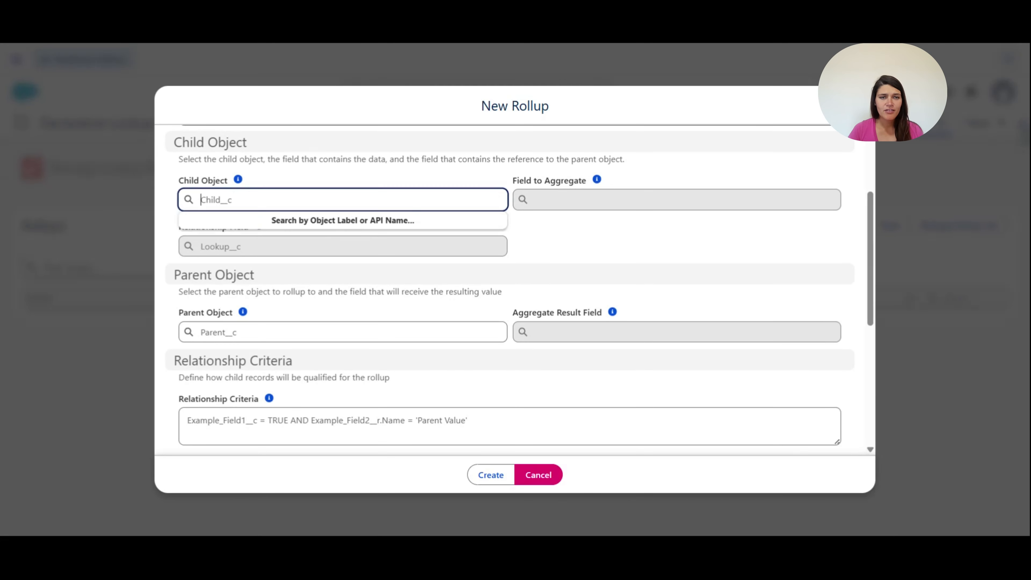
type("opp")
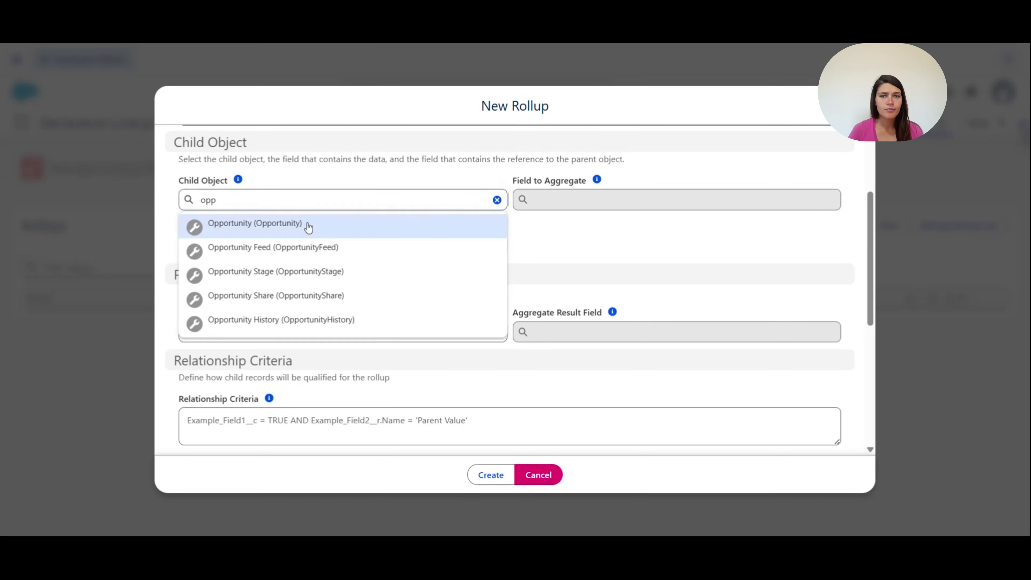
left_click(307, 226)
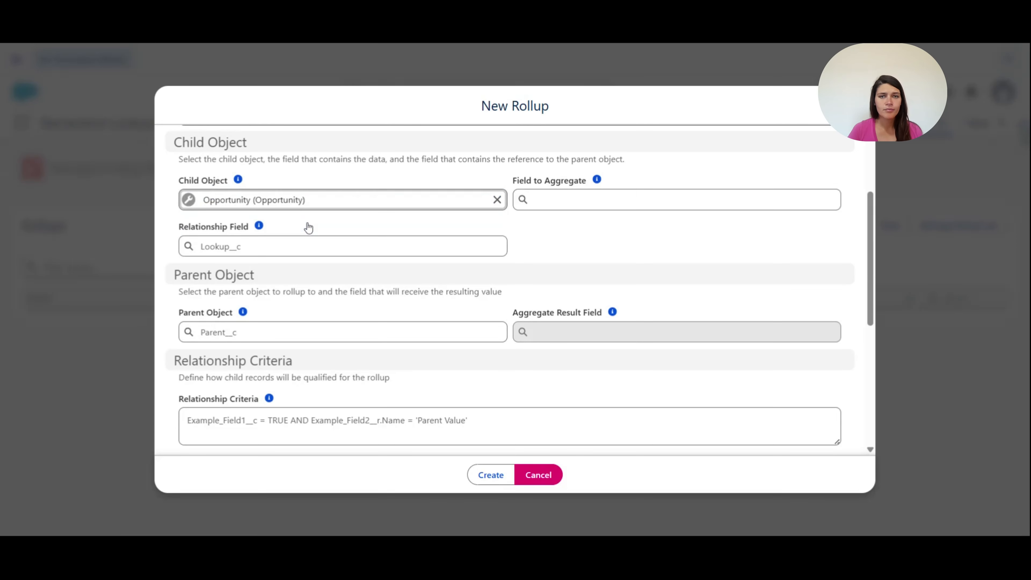
left_click(594, 201)
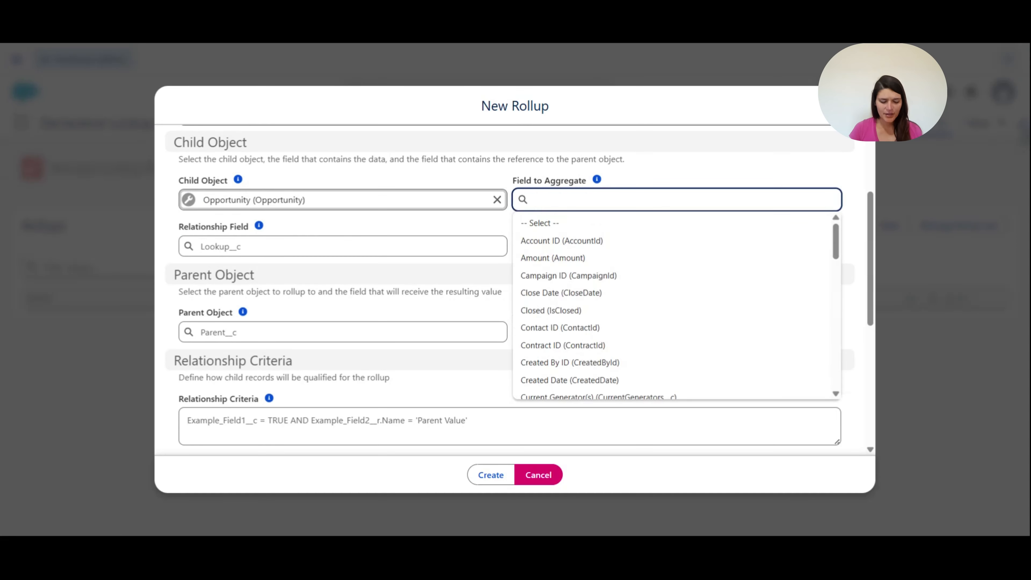
type("aou")
key("ctrl+a")
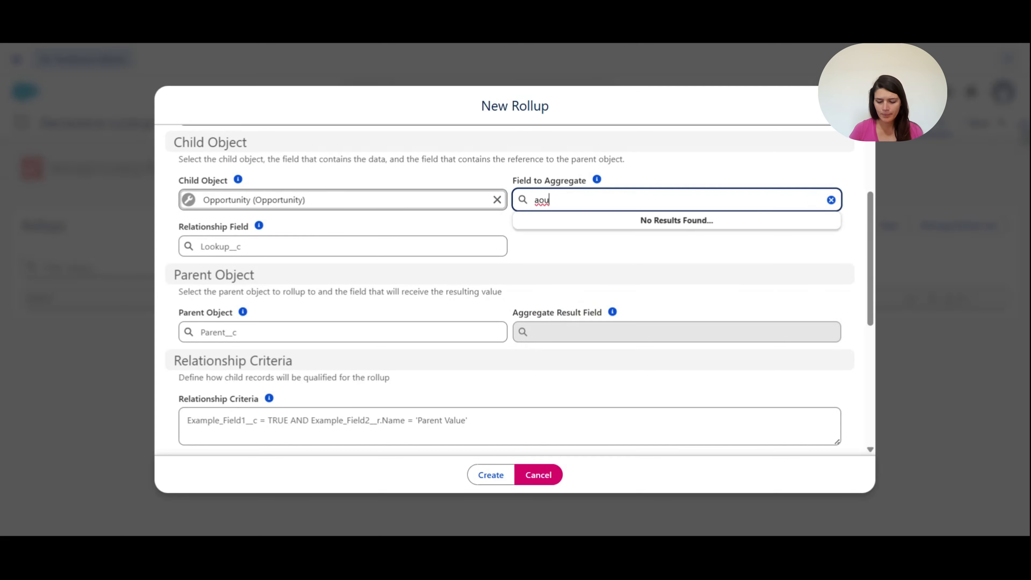
key("BackSpace")
type("amou")
left_click(566, 219)
Set the relationship field to Account ID (AccountId) and the aggregate result field to Total Closed Won Revenue (Total_Closed_Won_Revenue__c).
left_click(343, 246)
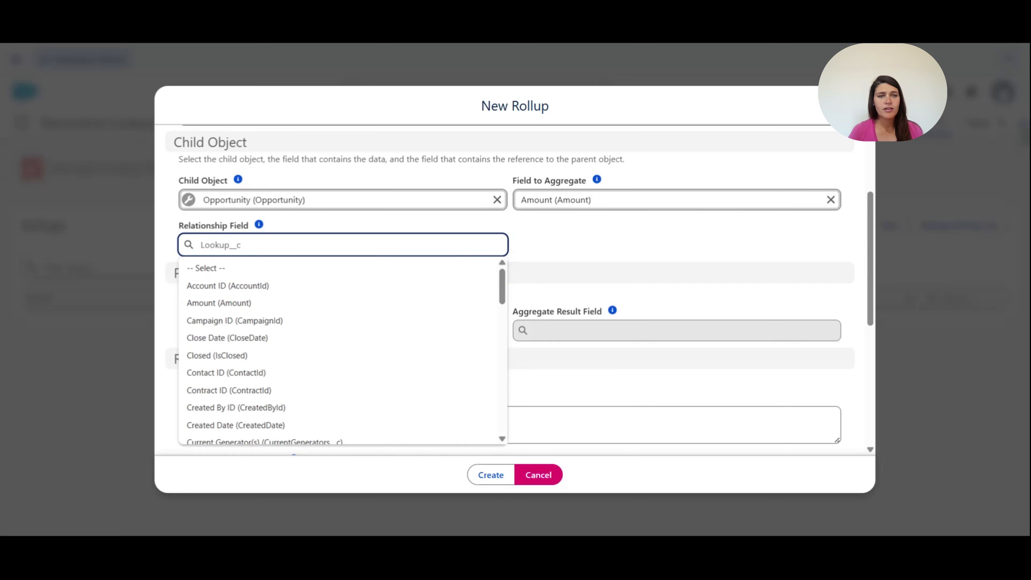
left_click(273, 286)
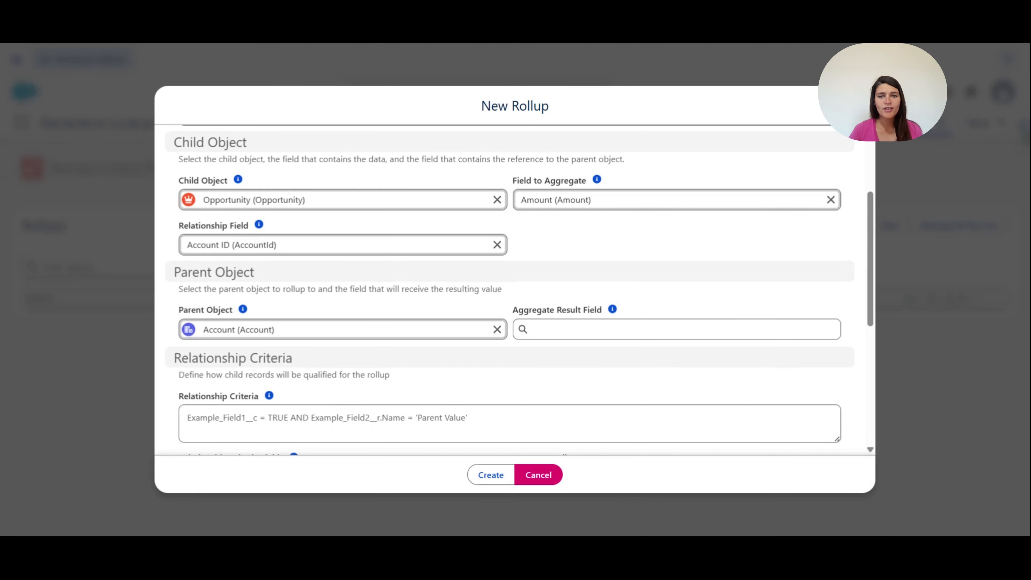
left_click(676, 330)
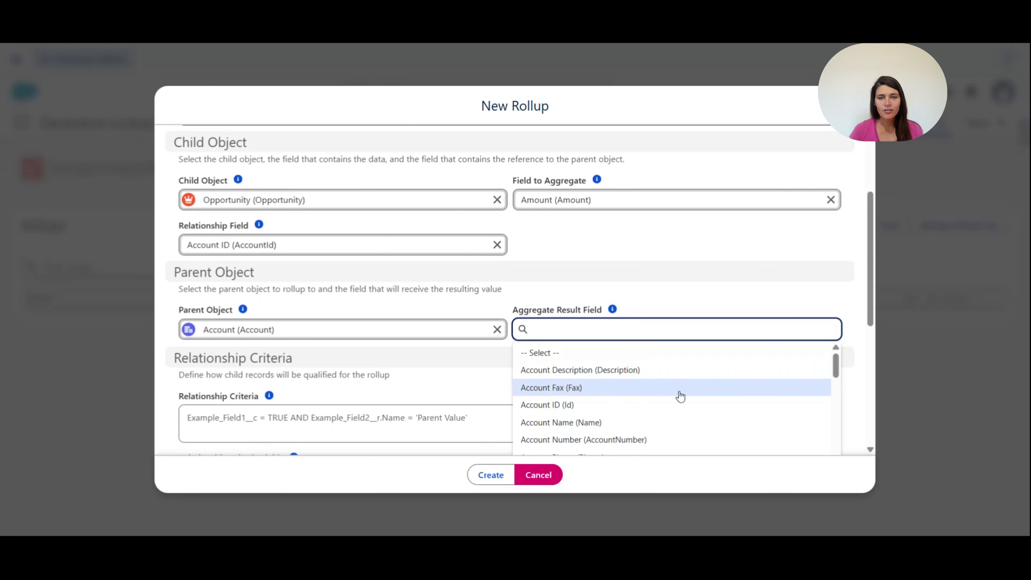
type("tota")
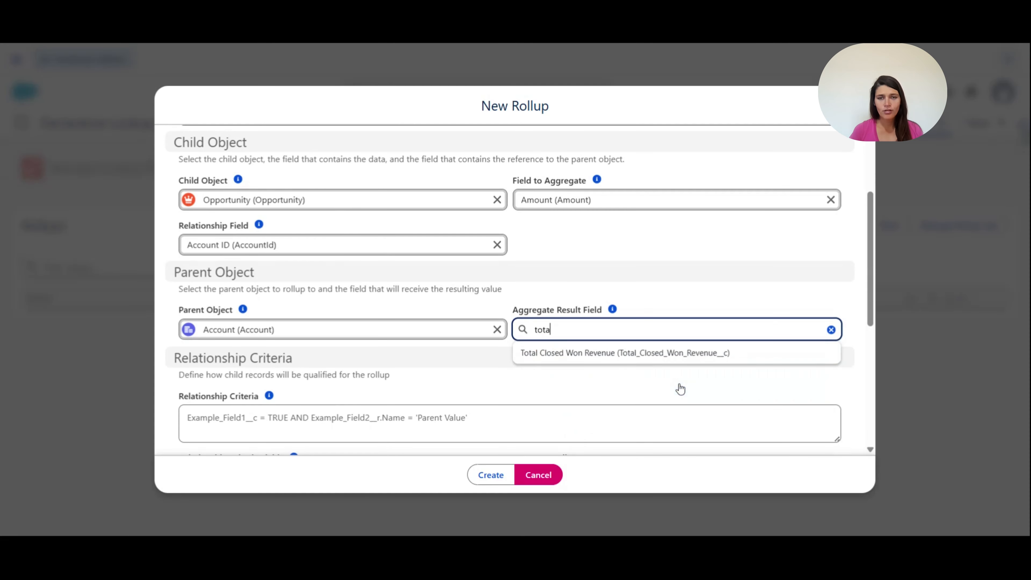
left_click(625, 353)
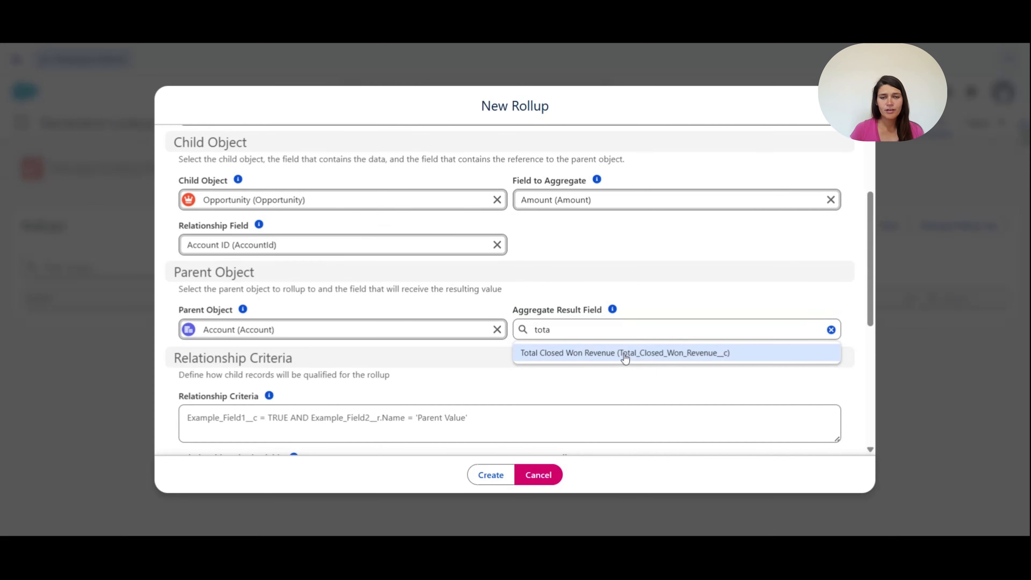
Enter the relationship criteria StageName = 'Closed Won' and set the rollup type to Sum.
key("Tab")
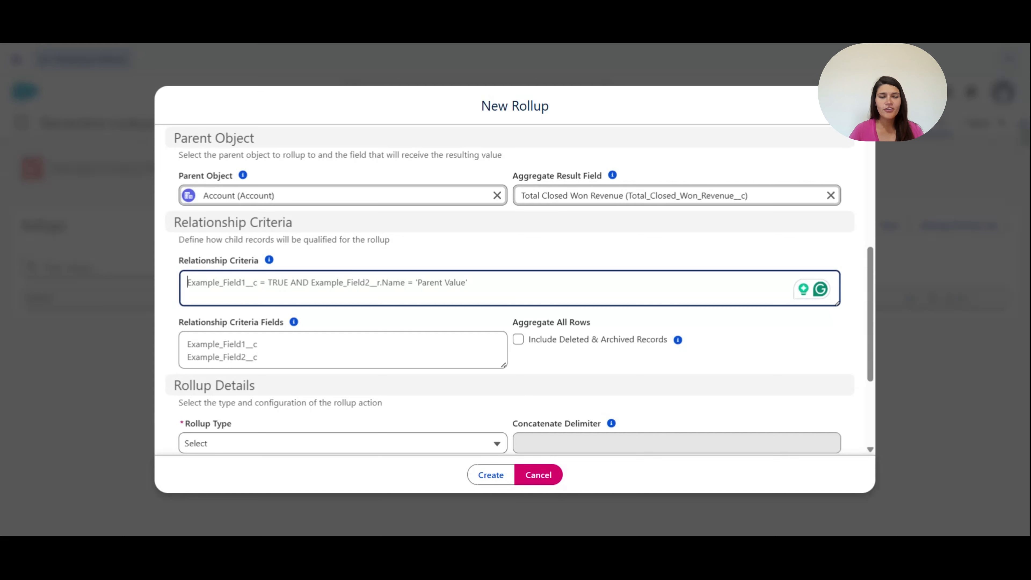
type("StageName = 'Closed Won'")
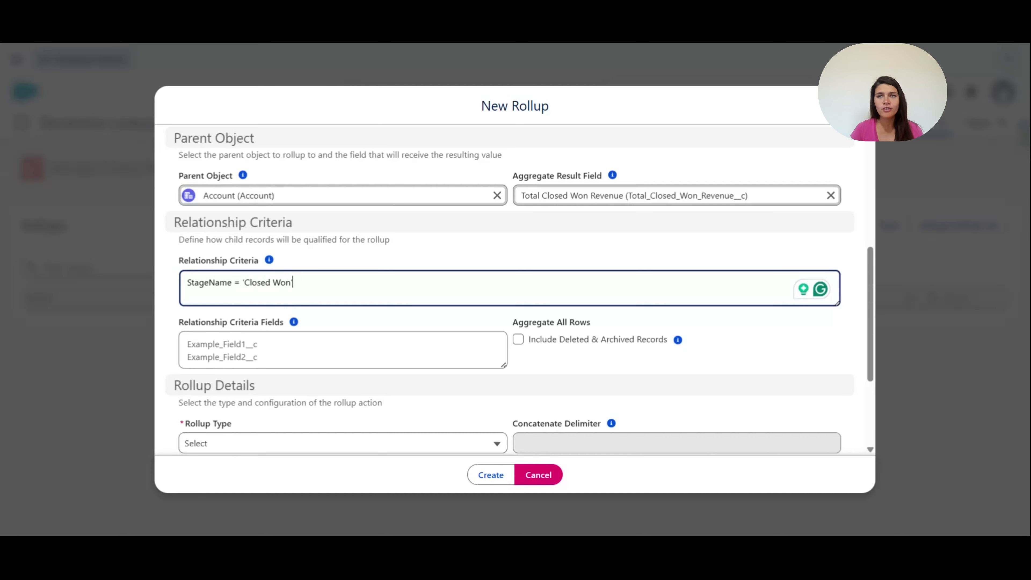
scroll(510, 290, "down", 3)
left_click(342, 293)
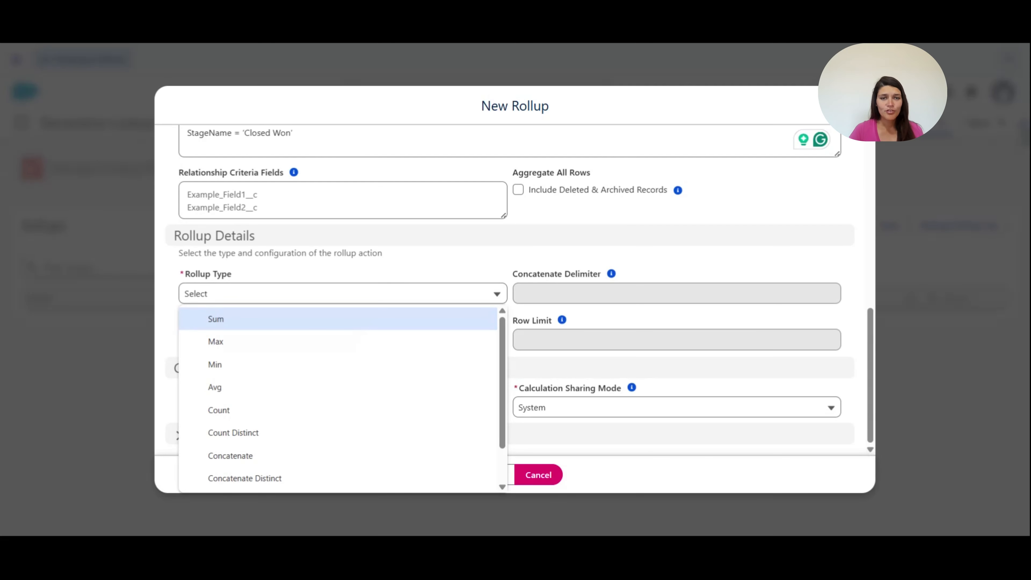
left_click(349, 319)
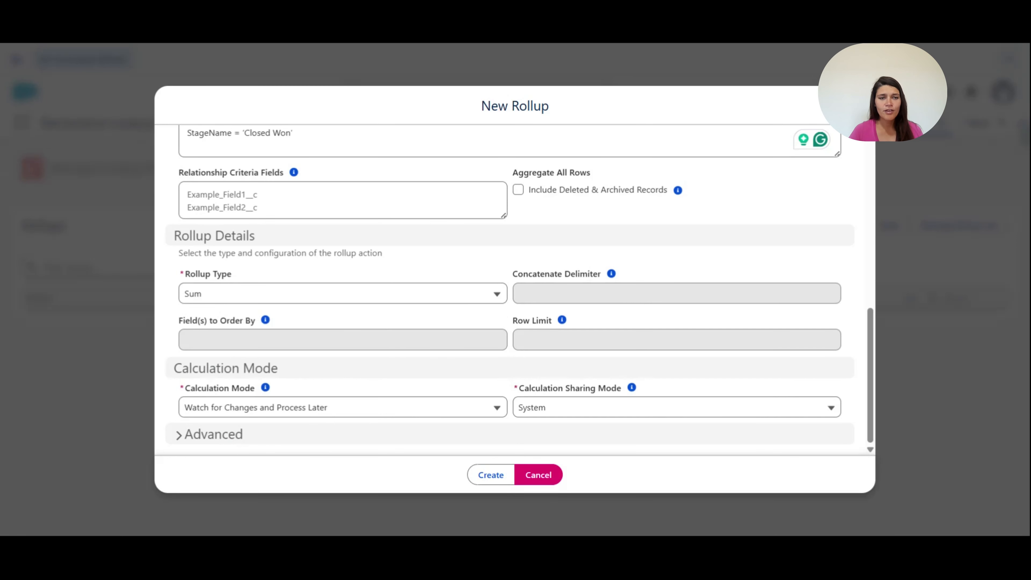
left_click(385, 413)
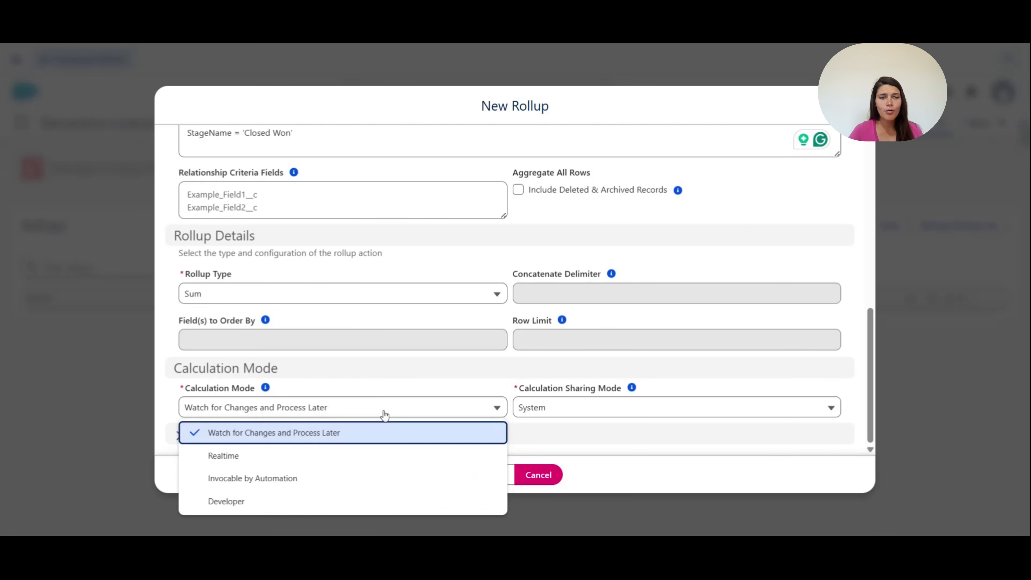
left_click(579, 43)
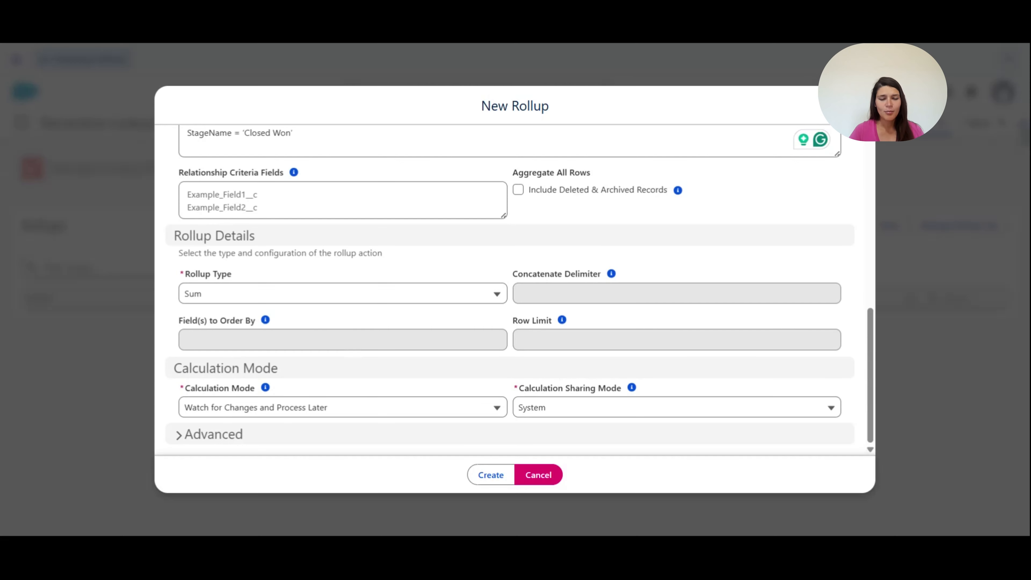
left_click(227, 409)
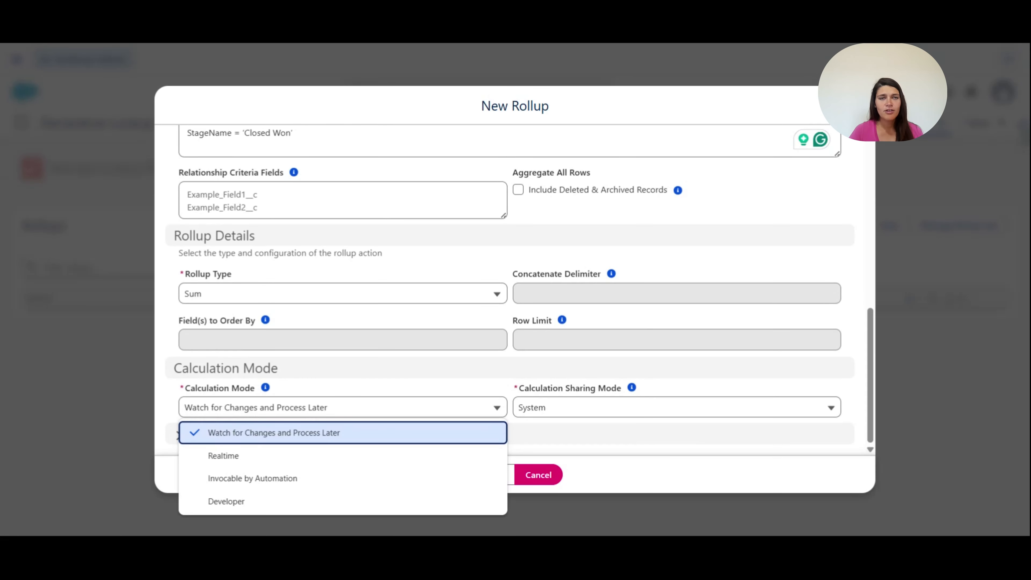
key("Escape")
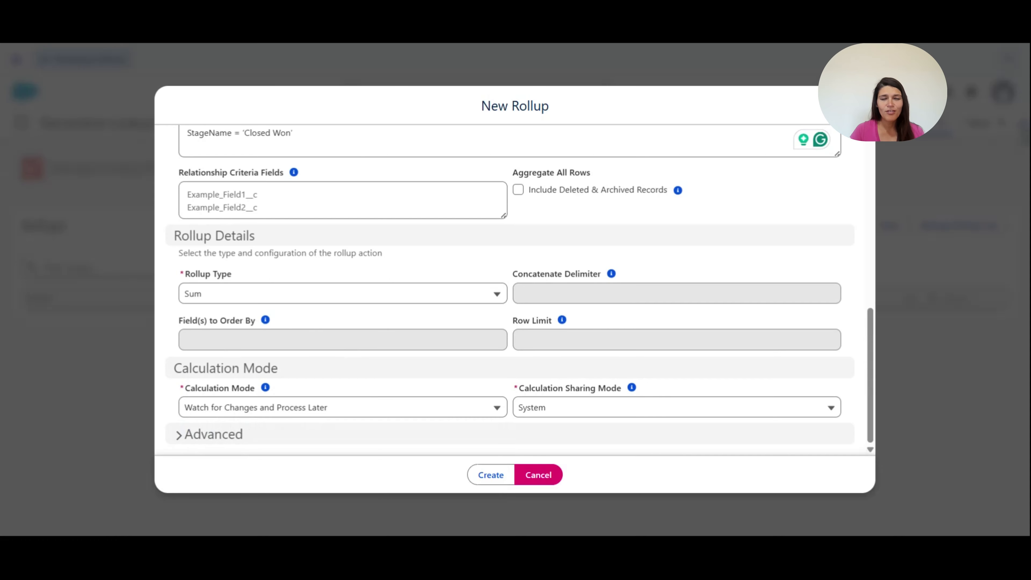
Set the rollup's calculation mode to Realtime and create the rollup.
left_click(233, 412)
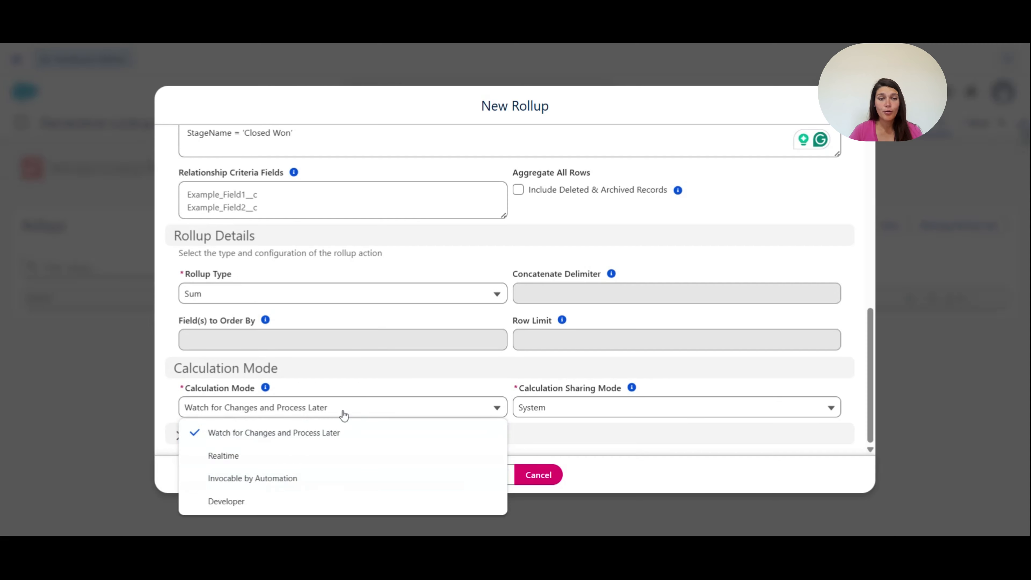
left_click(261, 462)
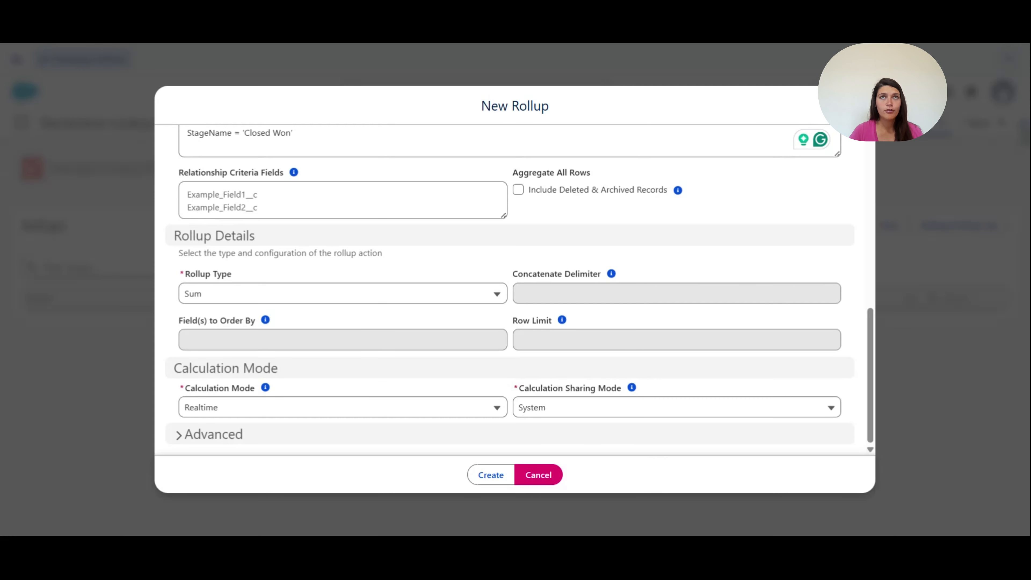
left_click(489, 474)
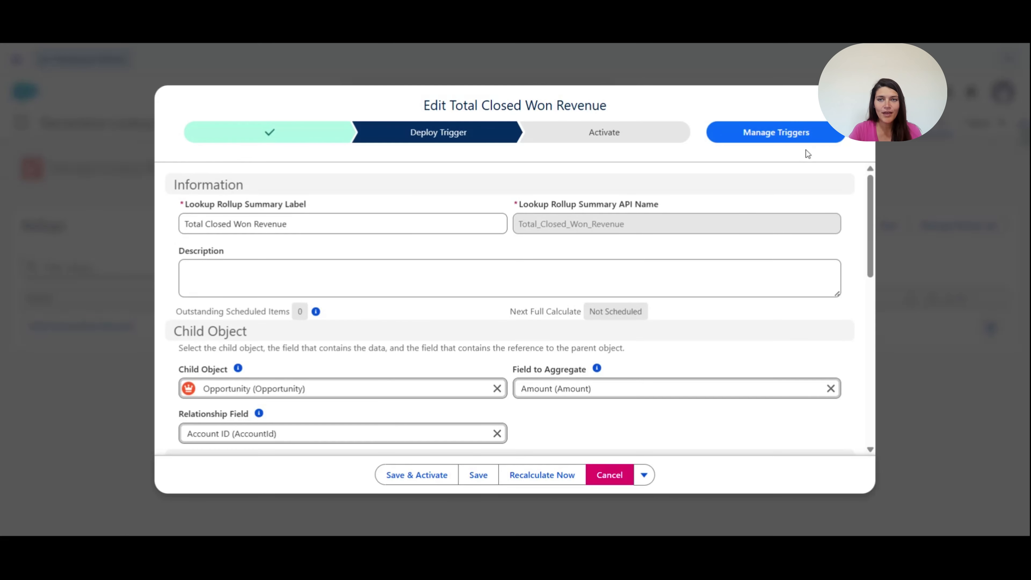
Deploy the generated Apex trigger and test class for the rollup's Opportunity child object.
left_click(757, 145)
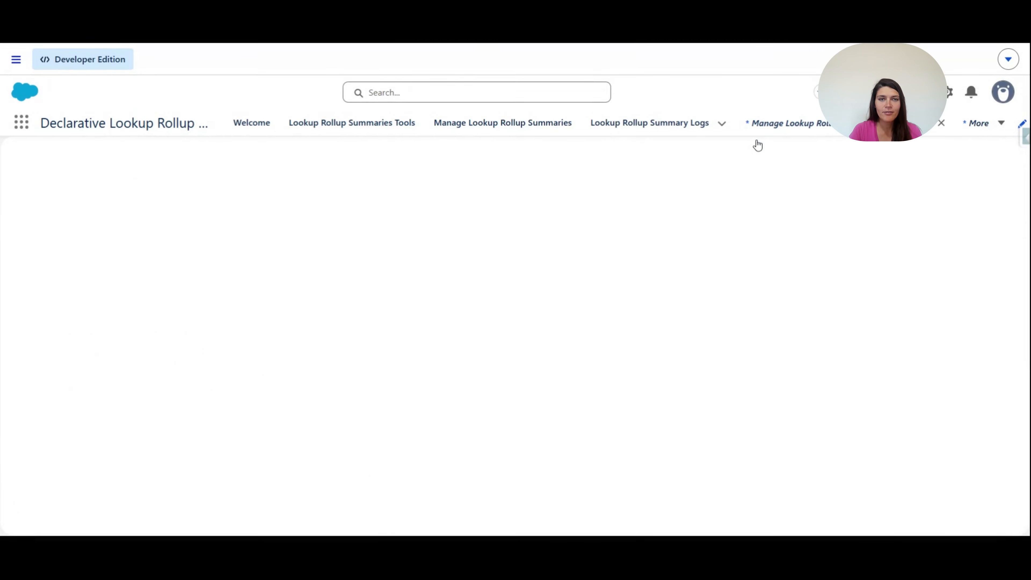
scroll(515, 325, "down", 10)
scroll(278, 347, "down", 5)
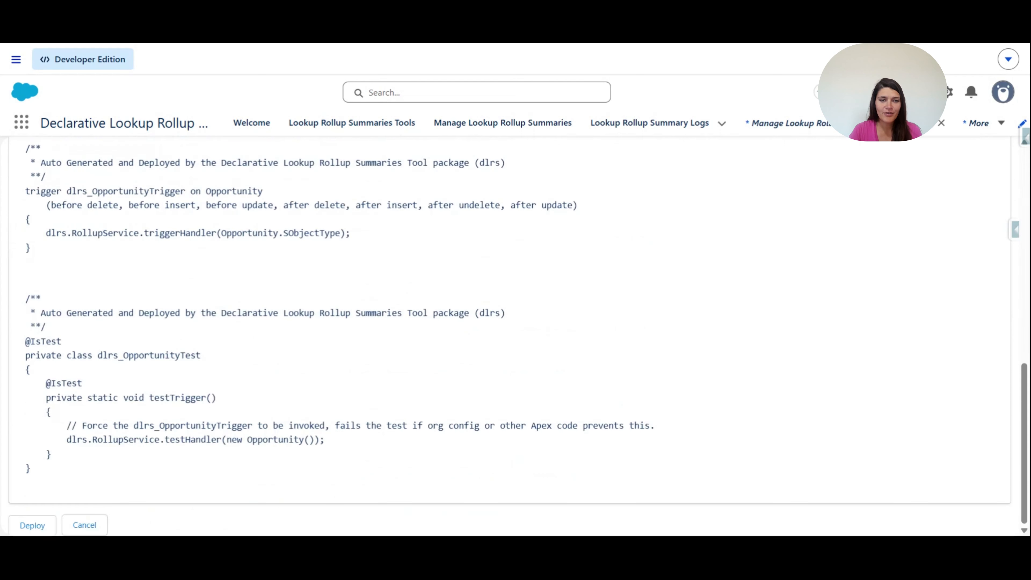
left_click(23, 526)
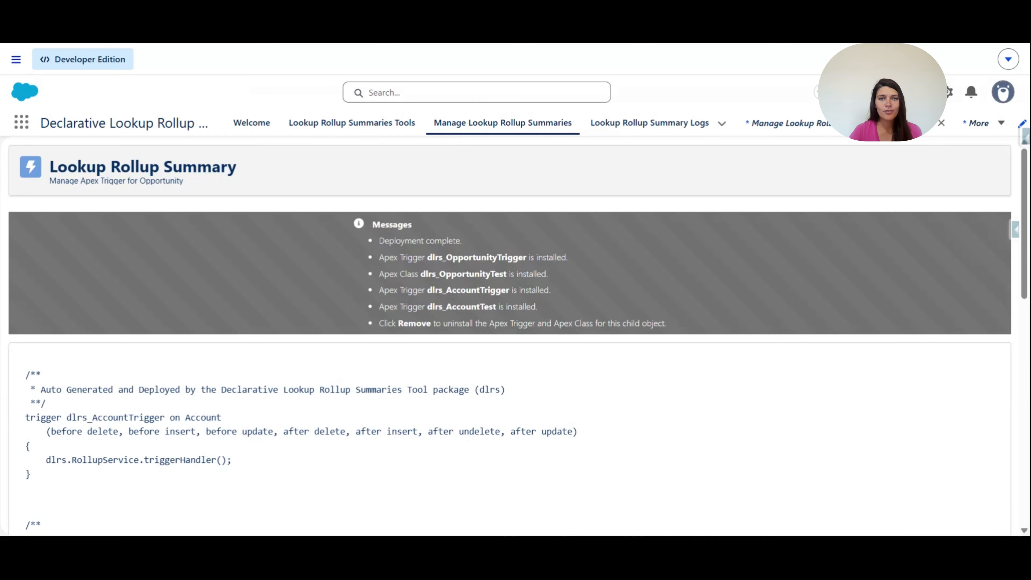
Reopen the Total Closed Won Revenue rollup from the wizard's rollup list, then save and activate it.
left_click(462, 131)
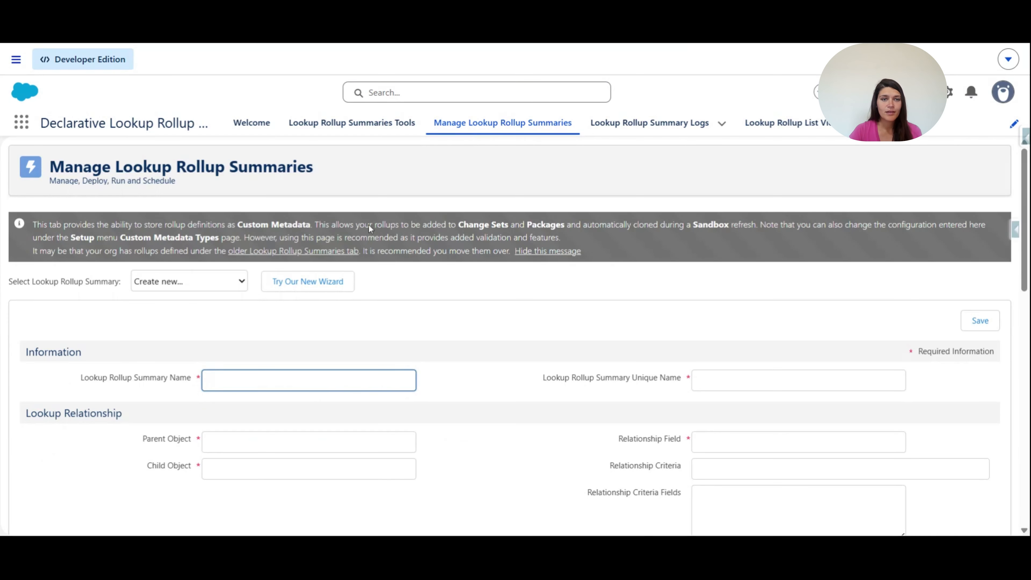
left_click(283, 286)
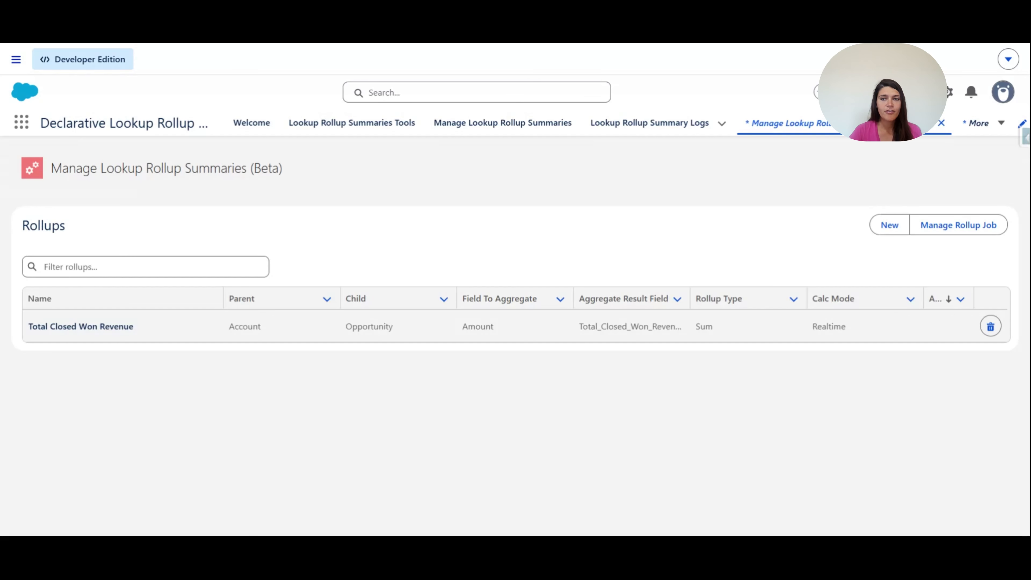
left_click(60, 332)
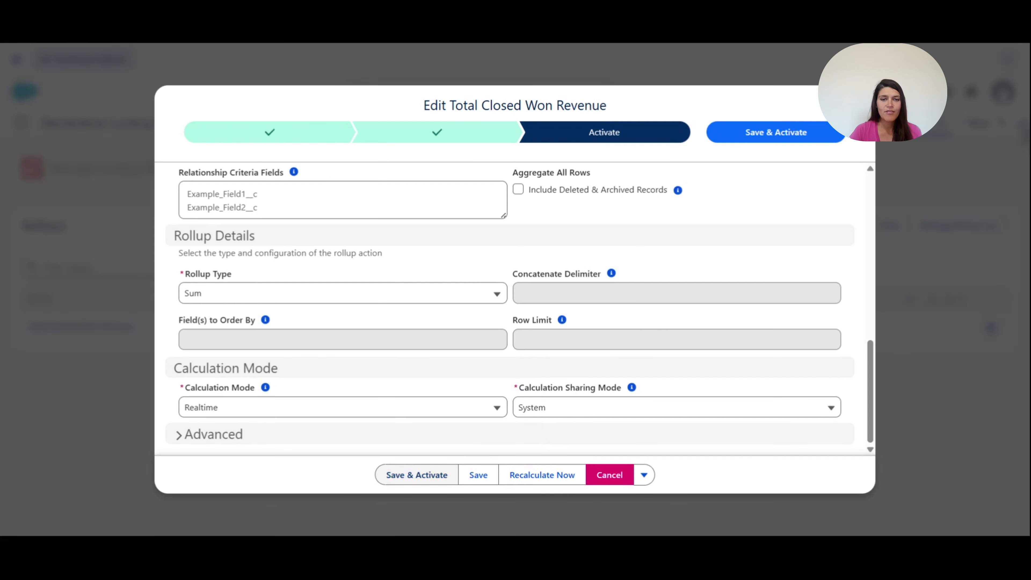
left_click(401, 480)
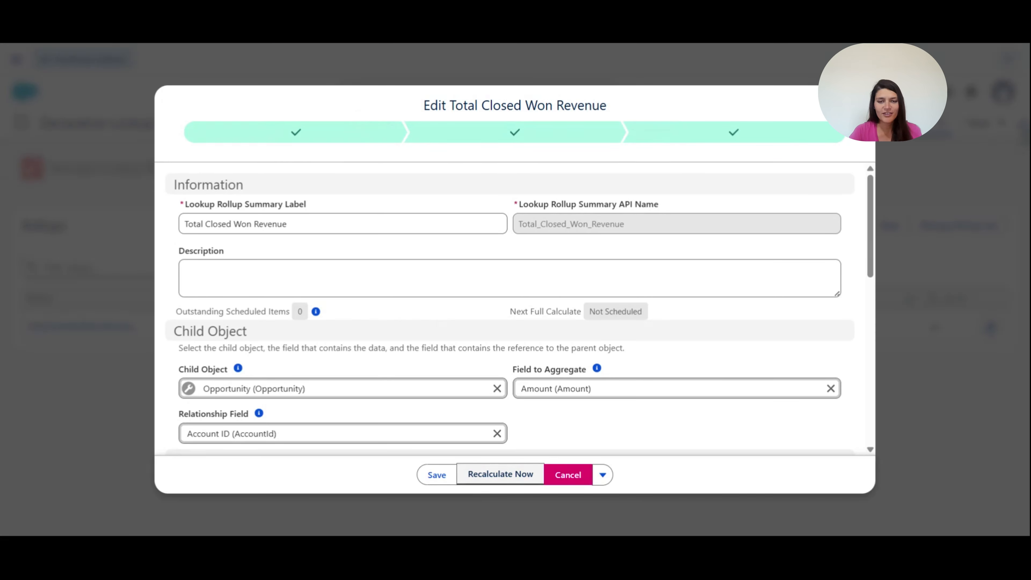
Recalculate the Total Closed Won Revenue rollup and view its definition in Manage Lookup Rollup Summaries.
left_click(471, 480)
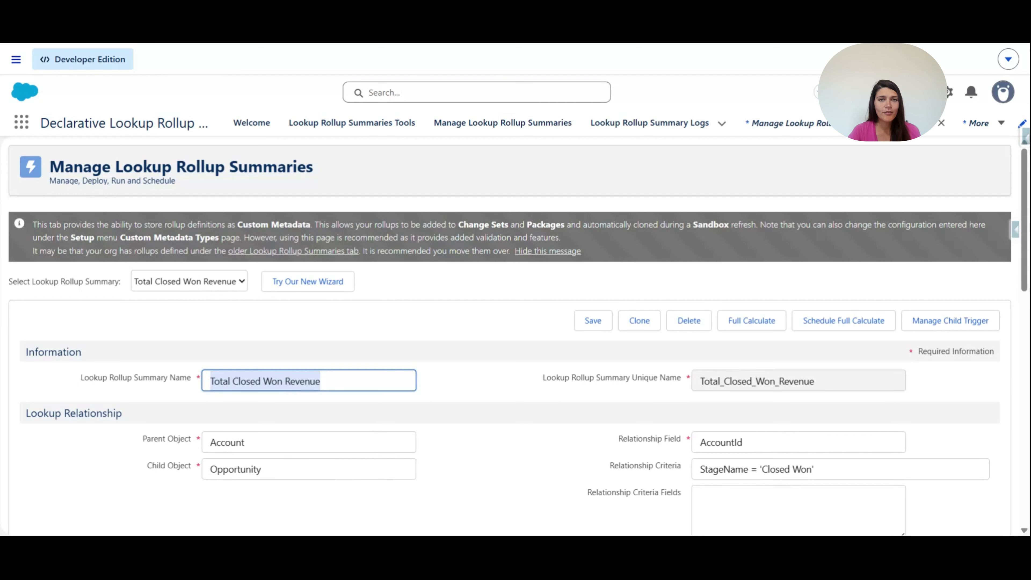
left_click(577, 300)
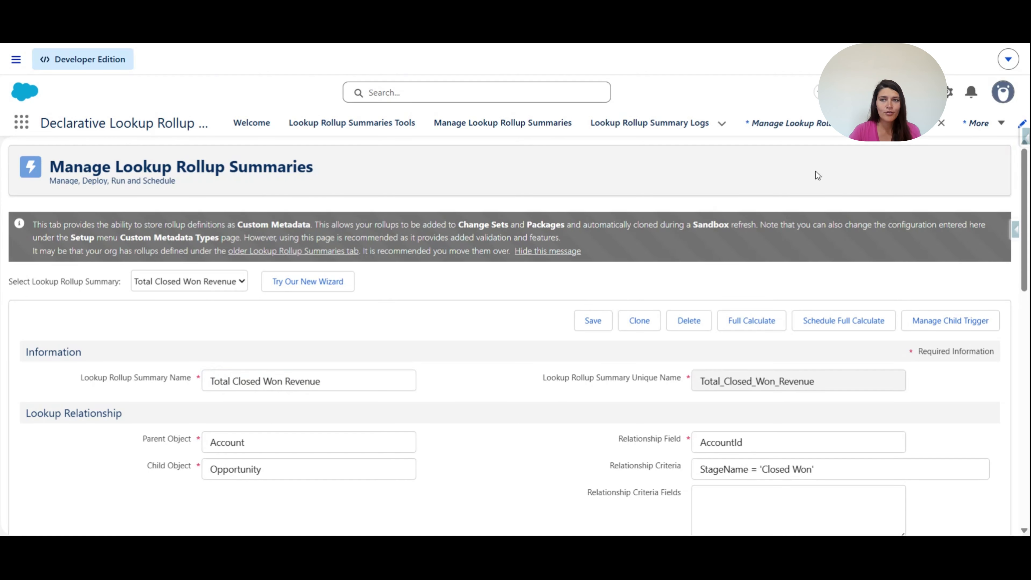
Open the Dickenson plc account record and check its Total Closed Won Revenue field in the account details.
left_click(984, 125)
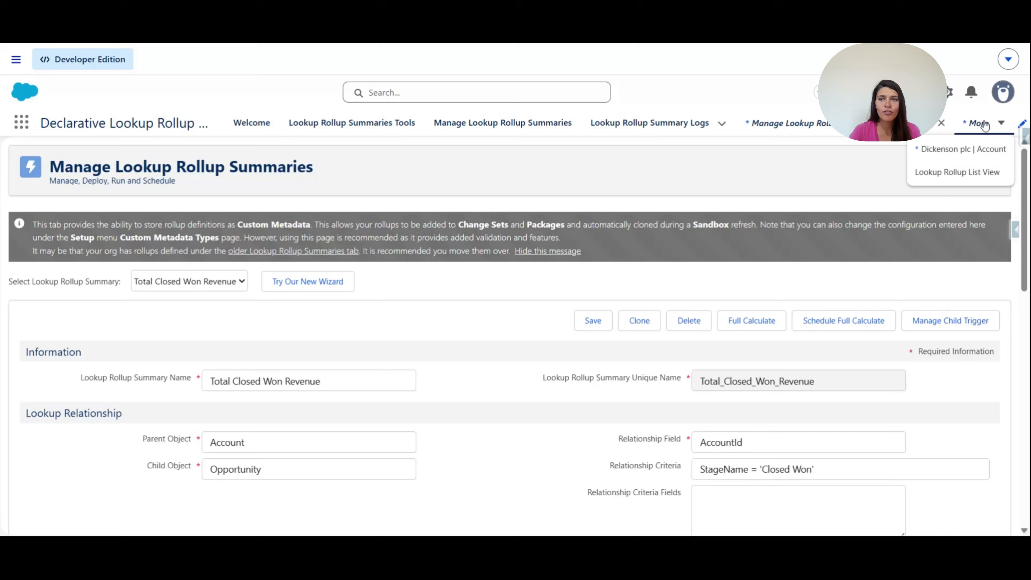
left_click(915, 151)
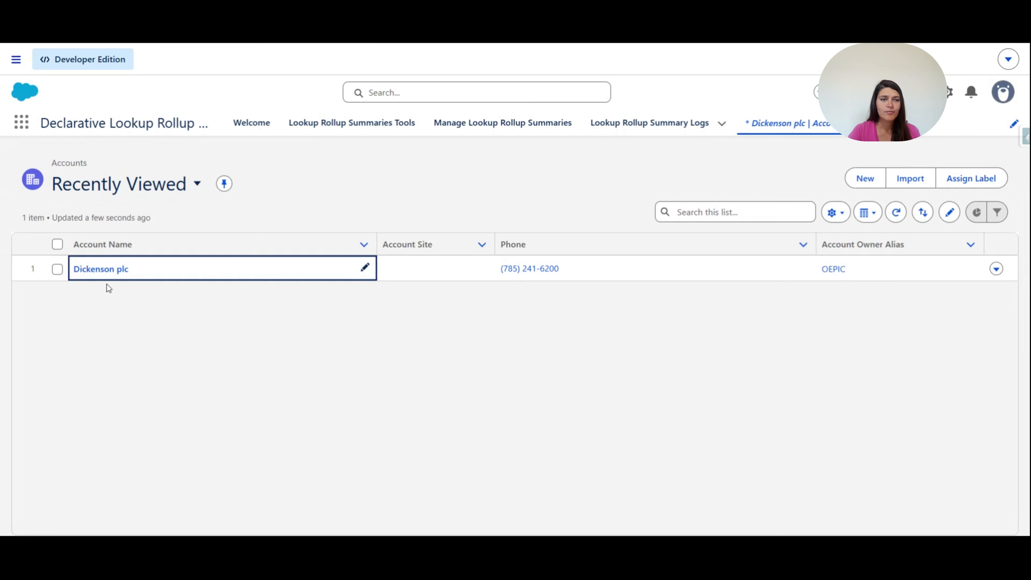
left_click(106, 271)
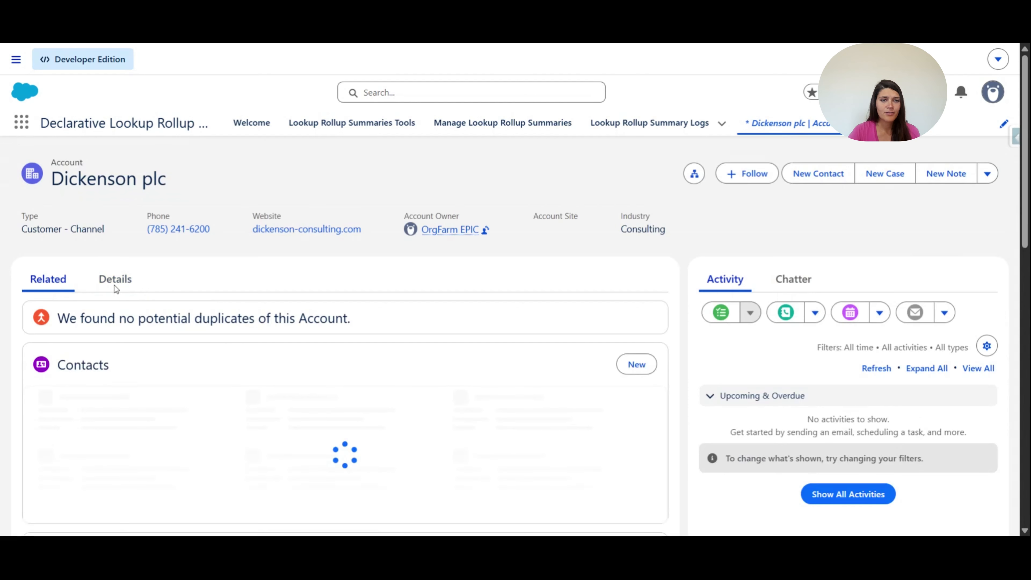
left_click(109, 283)
scroll(109, 284, "down", 5)
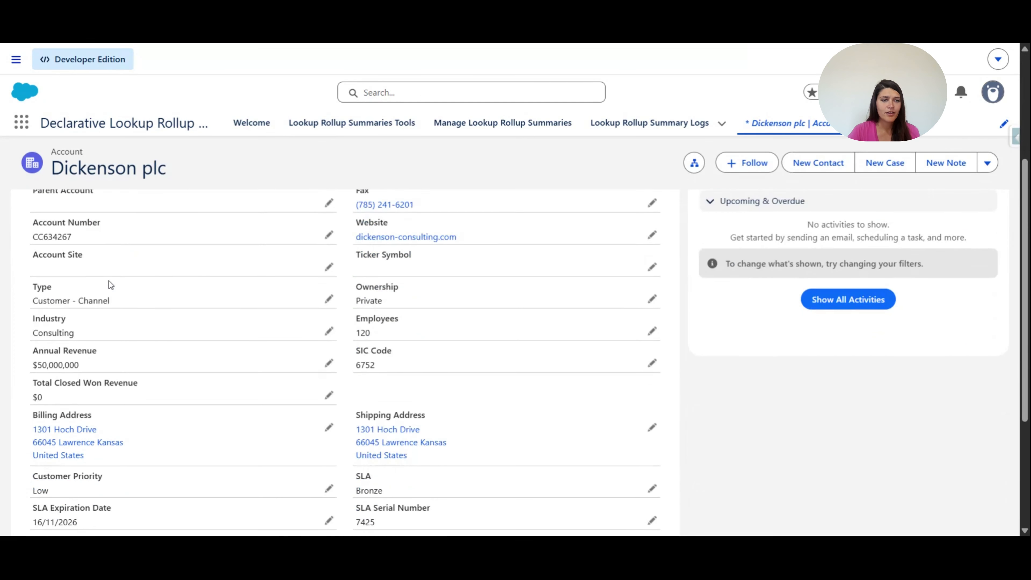
scroll(111, 284, "down", 2)
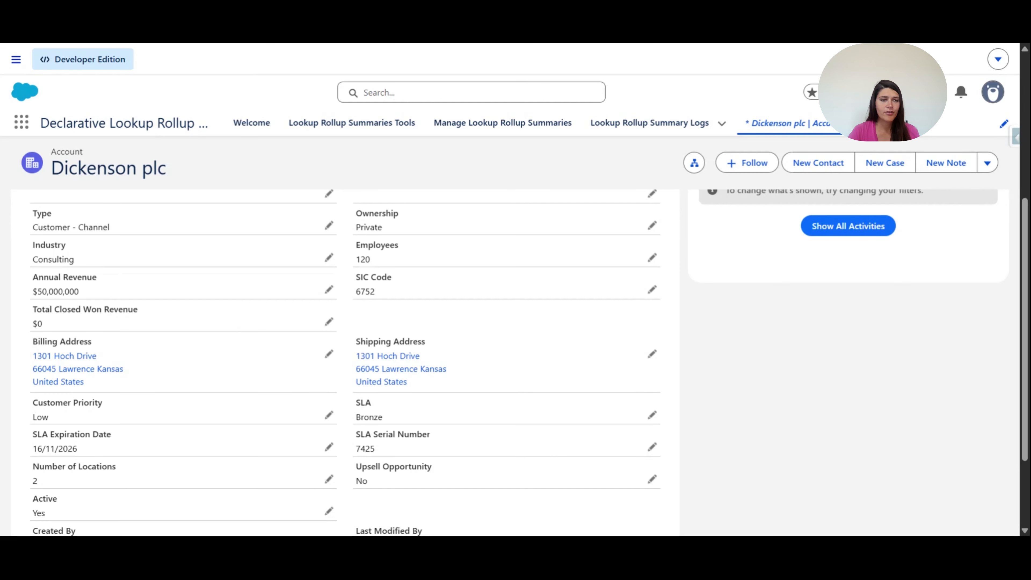
scroll(344, 361, "up", 2)
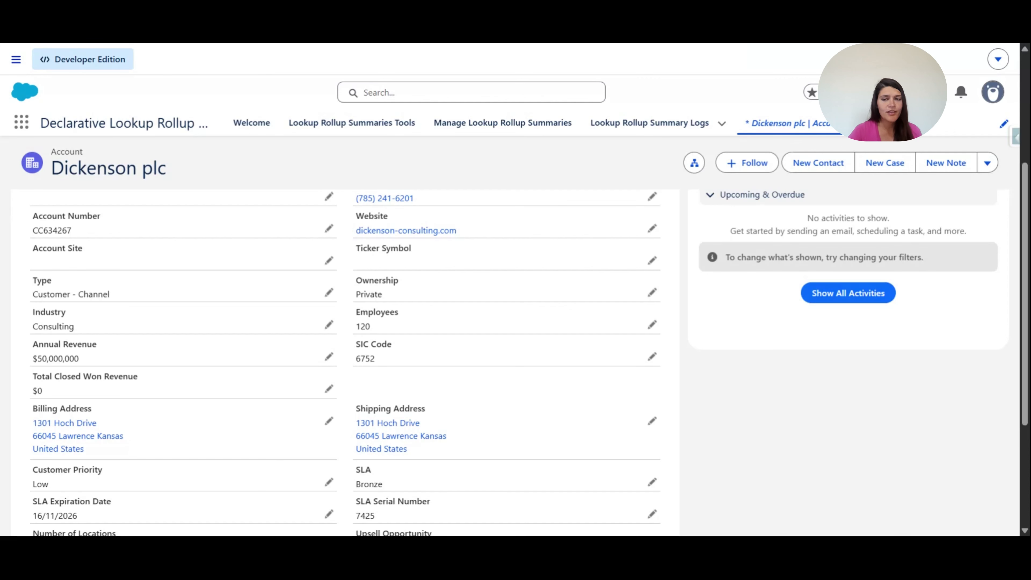
Check the stage of the Dickenson Mobile Generators opportunity among the account's related records.
scroll(53, 284, "up", 5)
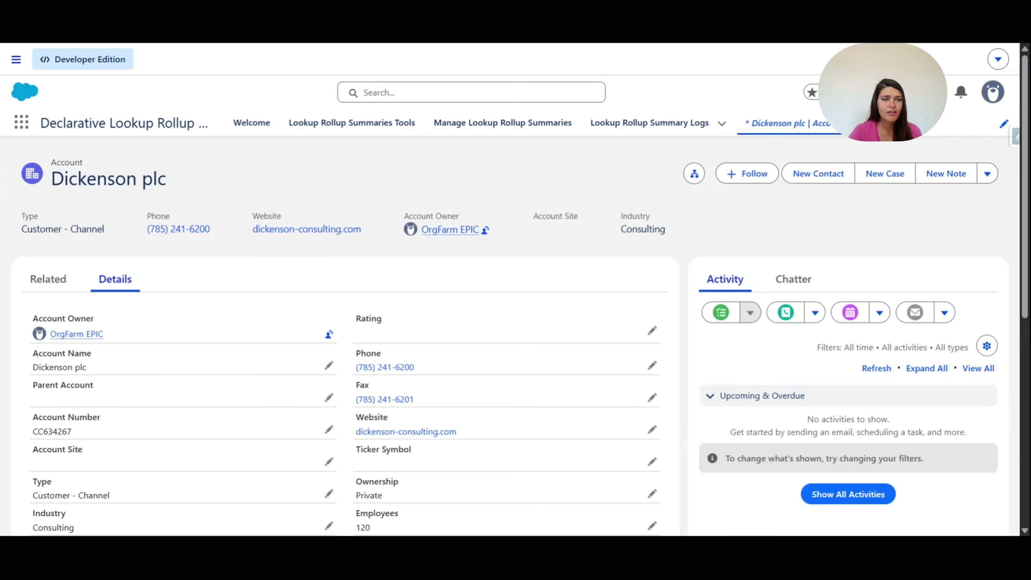
left_click(51, 279)
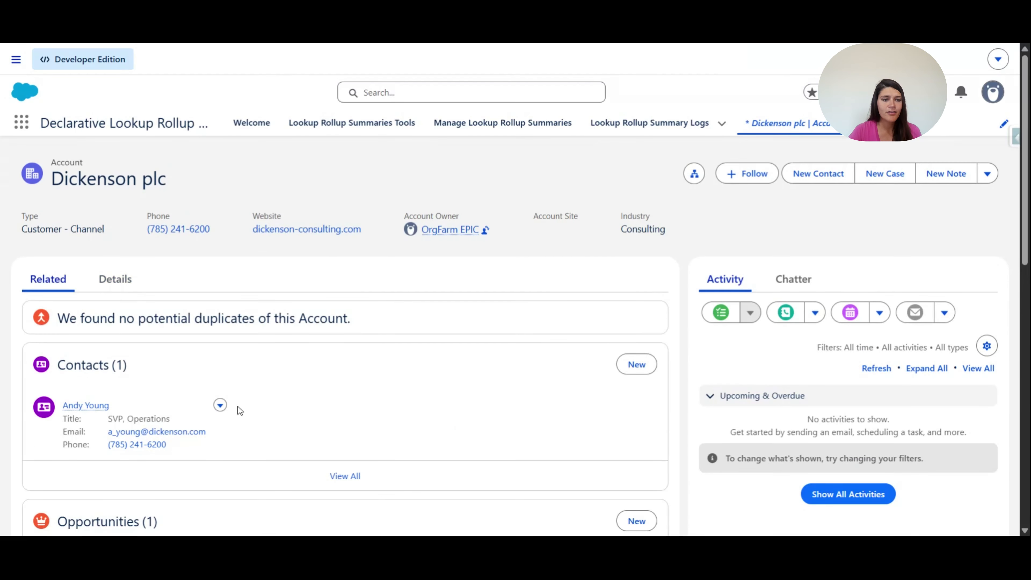
scroll(237, 406, "down", 5)
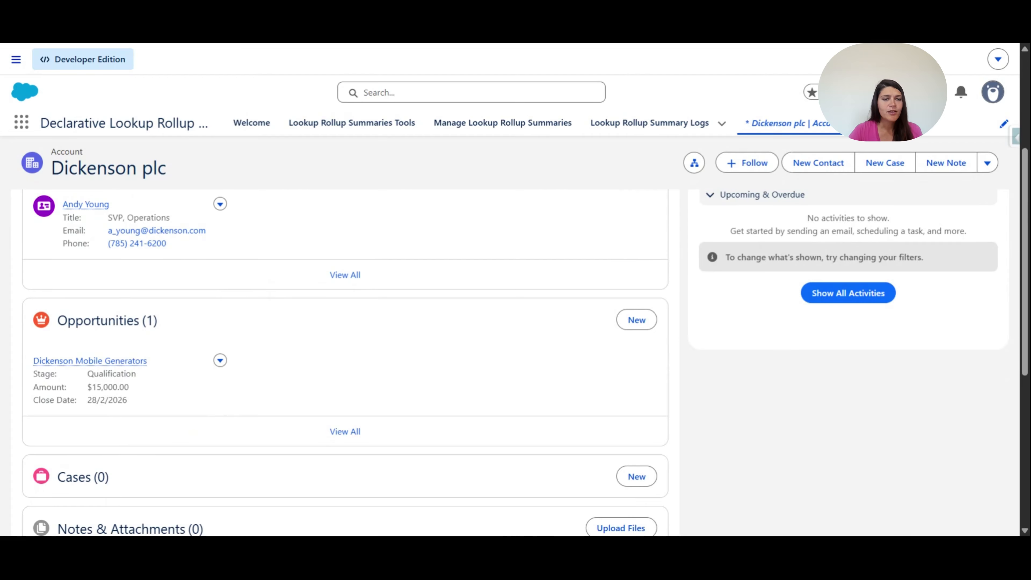
left_click_drag(139, 373, 89, 377)
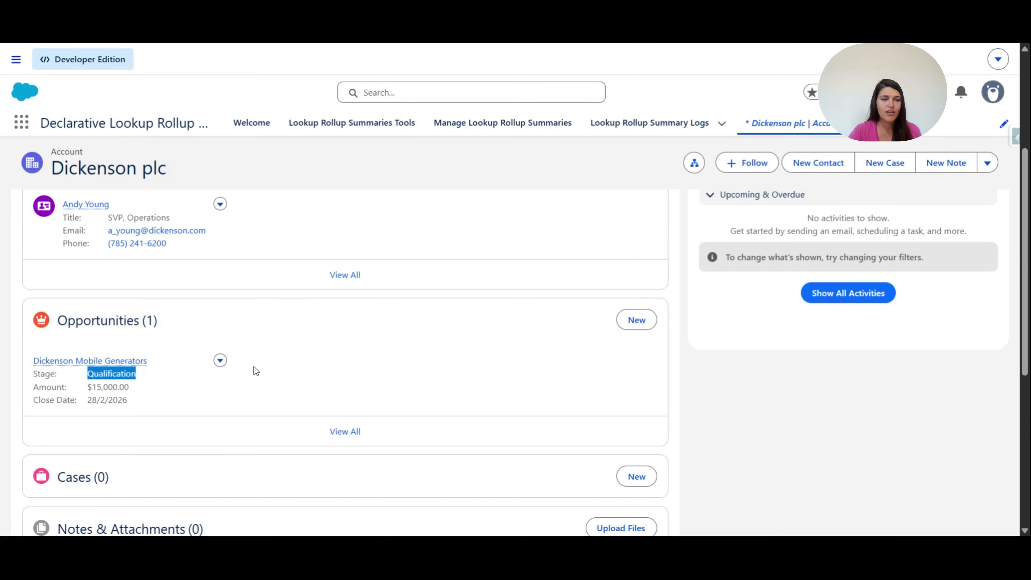
Start a new opportunity from the Dickenson plc account and name it Test Opportunity.
scroll(229, 325, "up", 2)
scroll(228, 325, "up", 3)
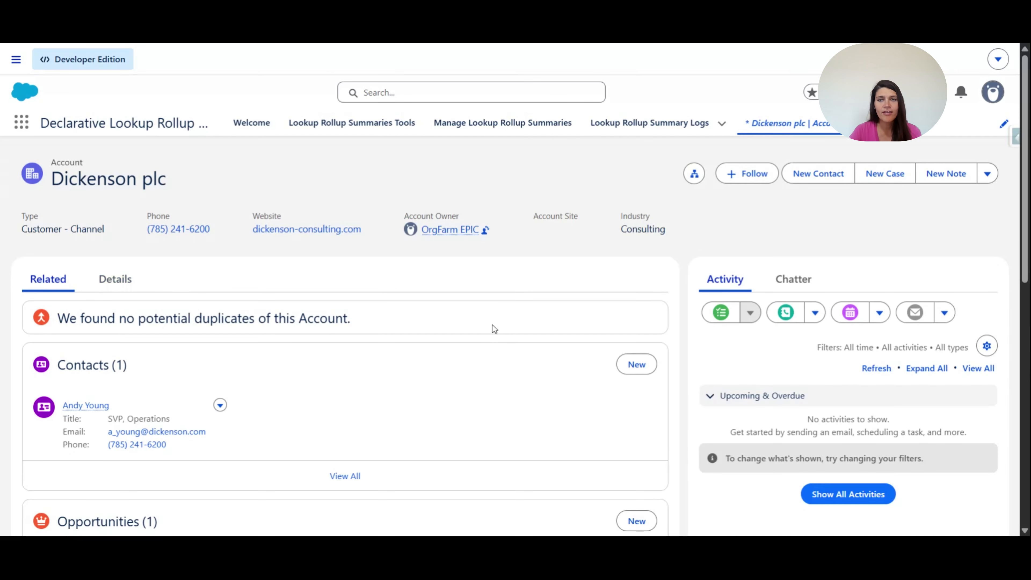
left_click(987, 173)
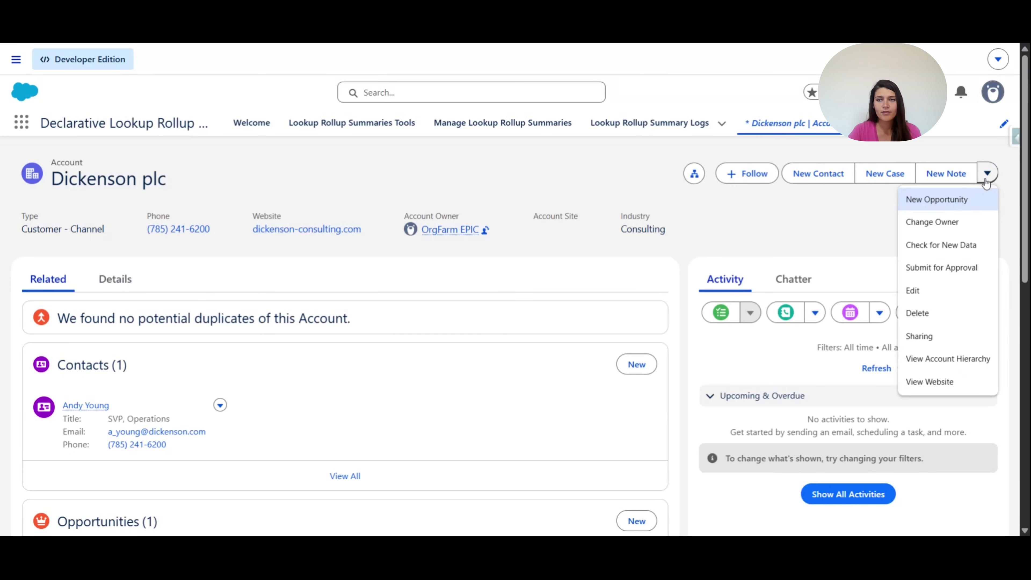
left_click(930, 199)
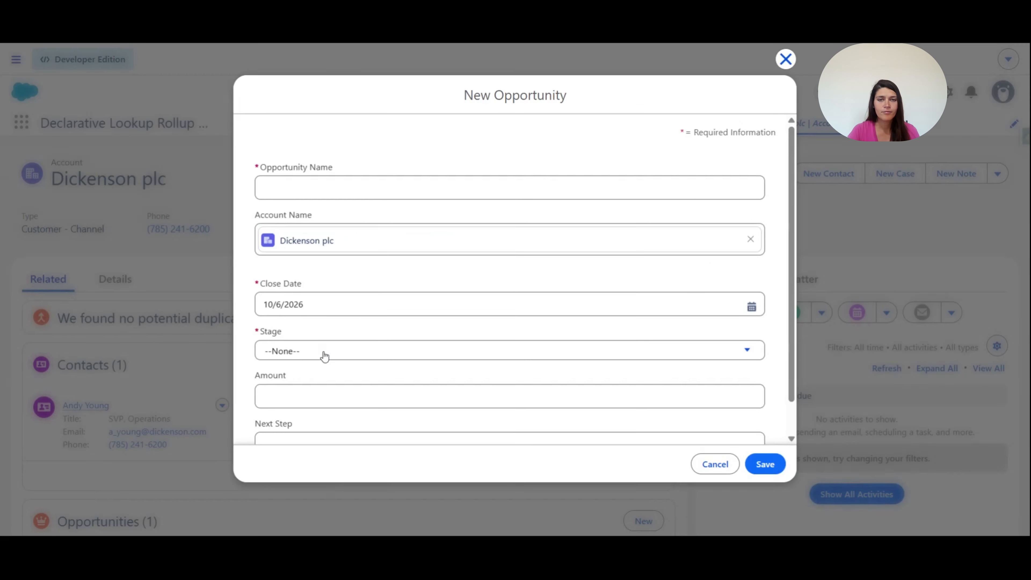
left_click(272, 189)
type("Tes")
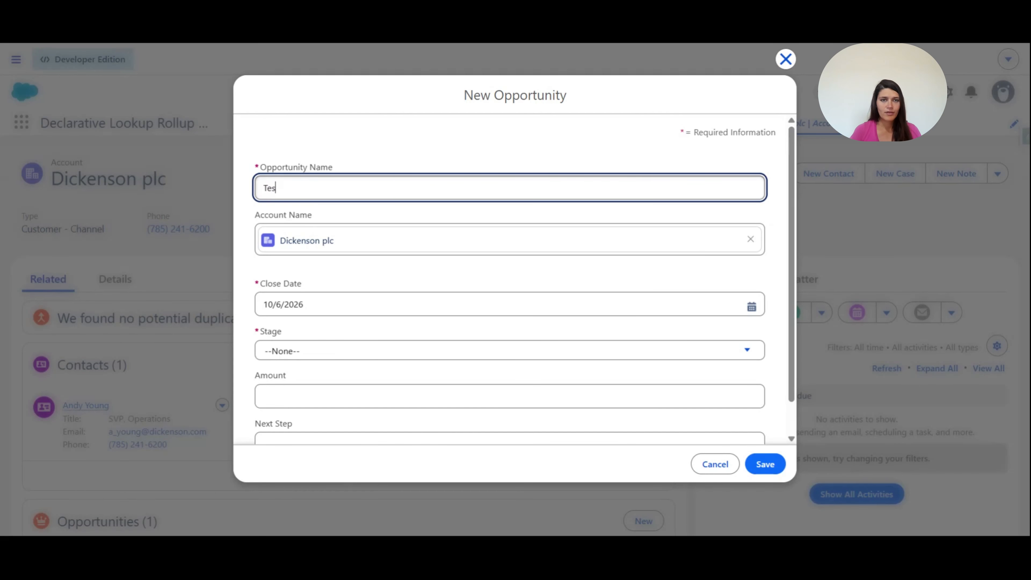
type("t Opportunity")
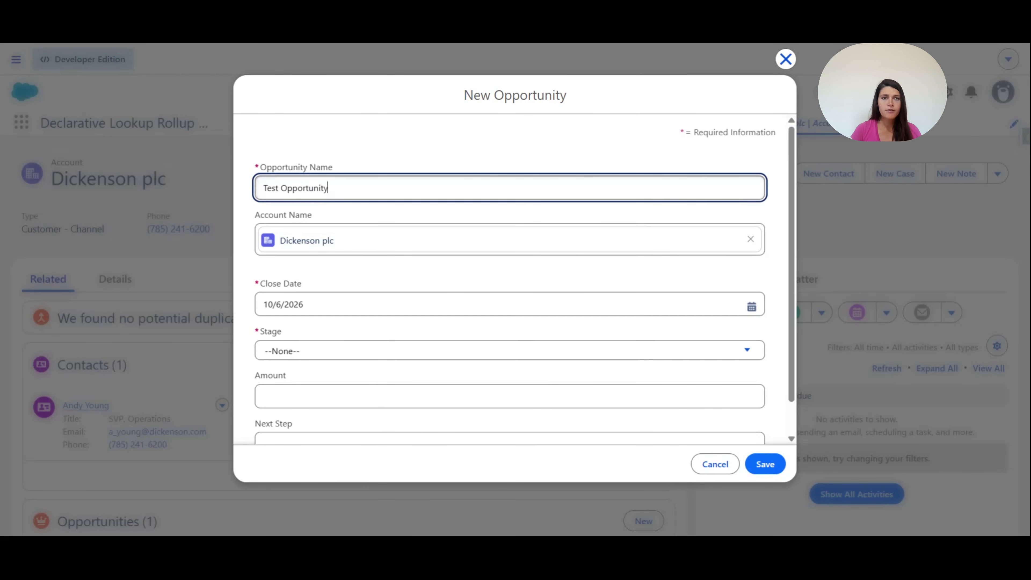
key("Tab")
Set the new opportunity's stage to Closed Won and its amount to 50000, and save it.
left_click(336, 350)
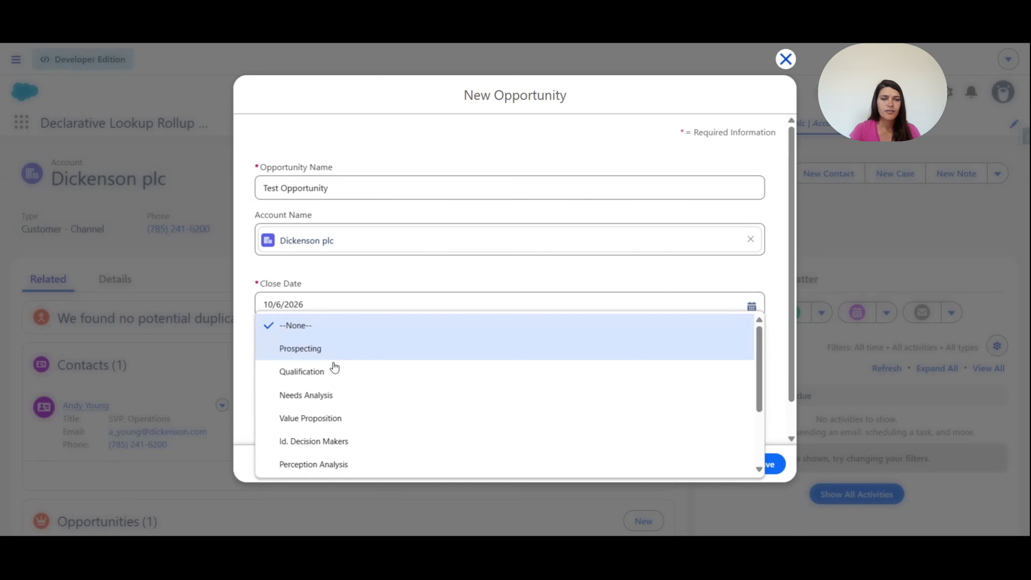
scroll(331, 427, "down", 3)
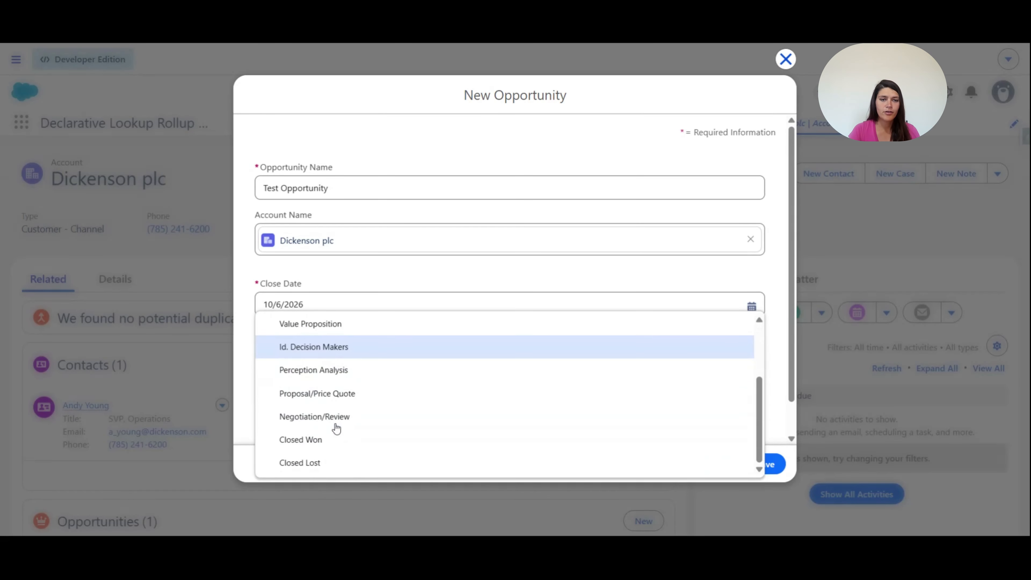
left_click(330, 447)
key("Tab")
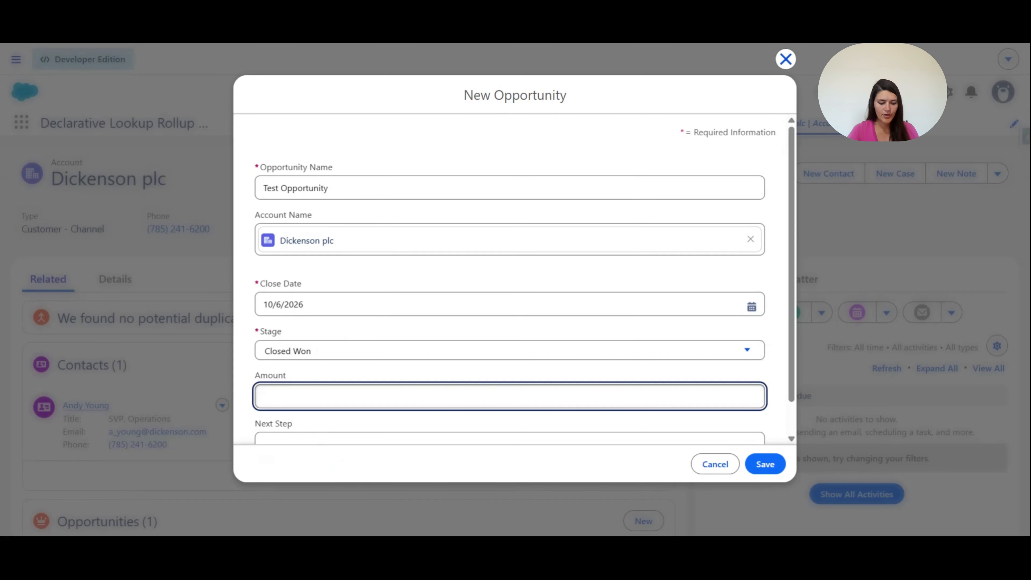
type("50000")
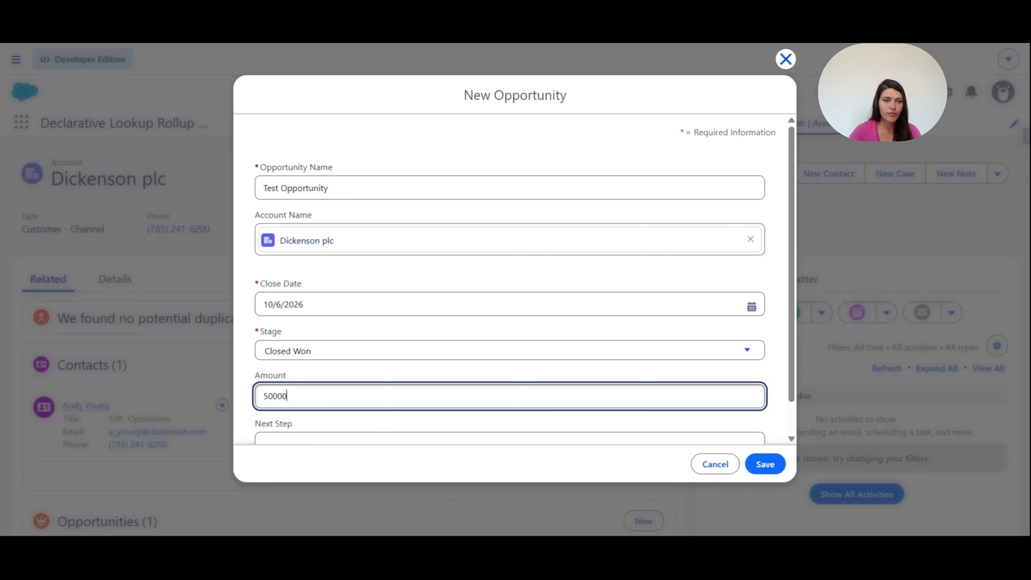
key("Tab")
scroll(409, 344, "down", 1)
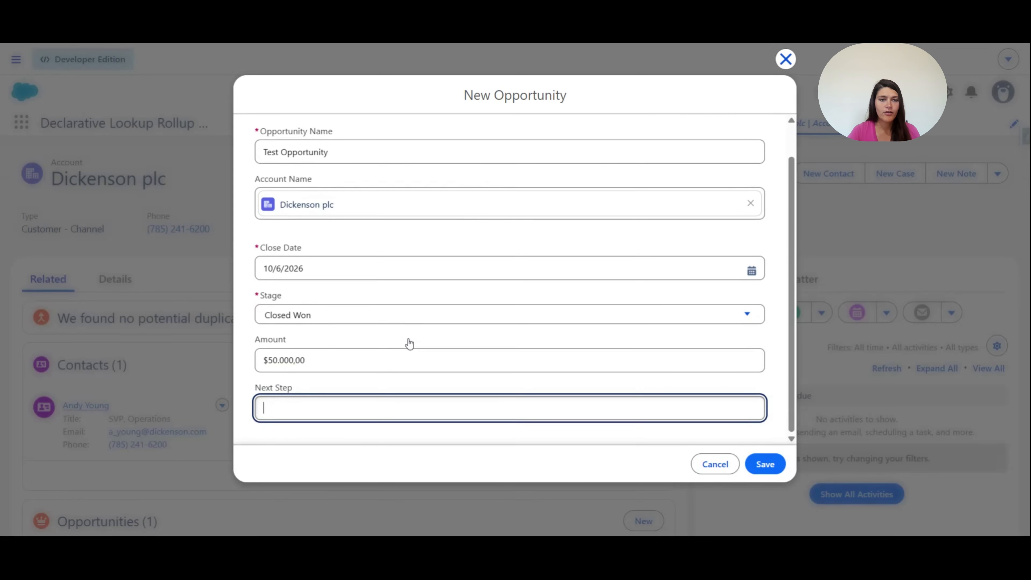
left_click(765, 464)
Review the account's related opportunities and check the recalculated Total Closed Won Revenue field in the account details.
scroll(464, 340, "down", 5)
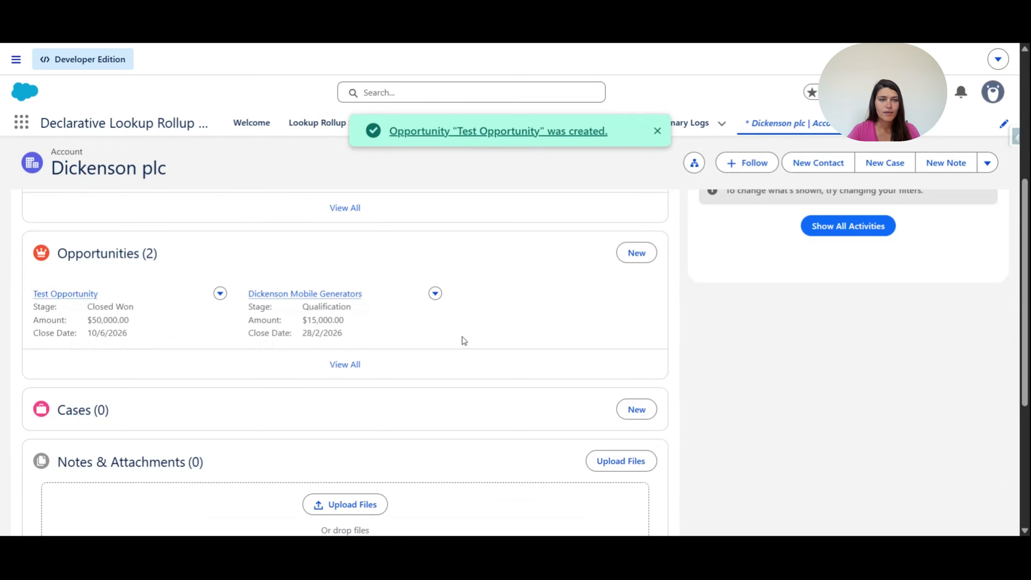
scroll(462, 338, "up", 6)
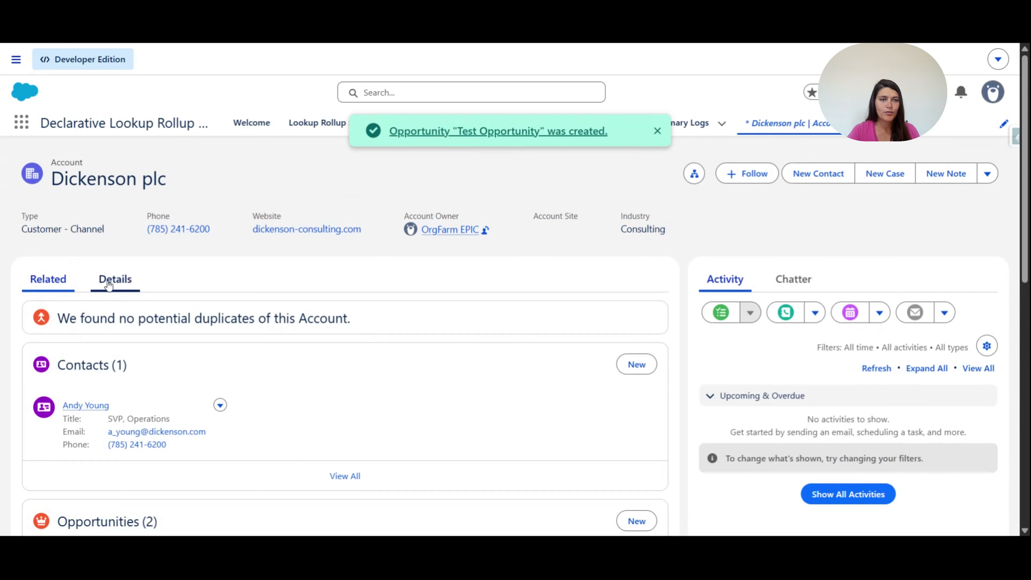
left_click(108, 285)
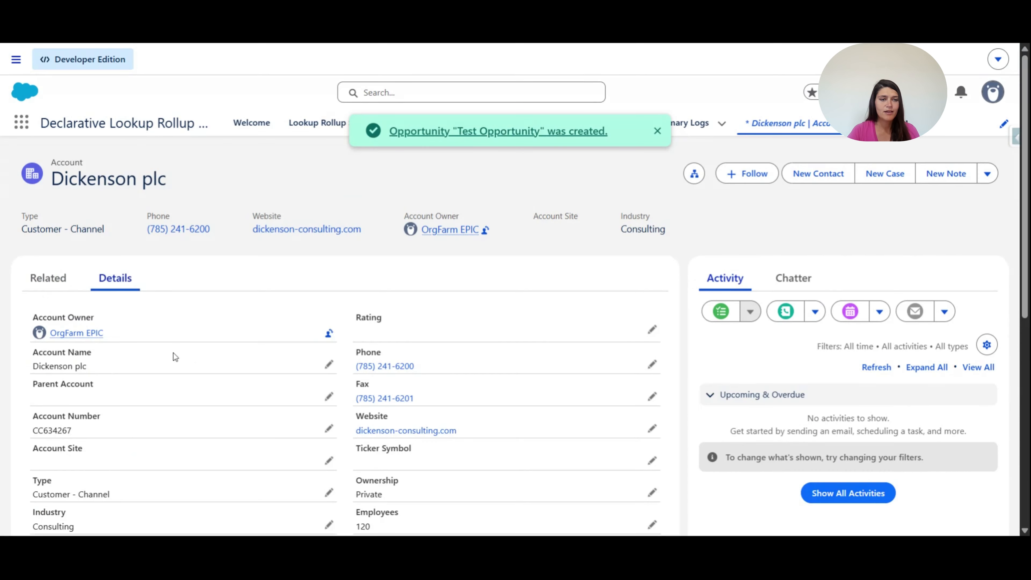
scroll(174, 353, "down", 3)
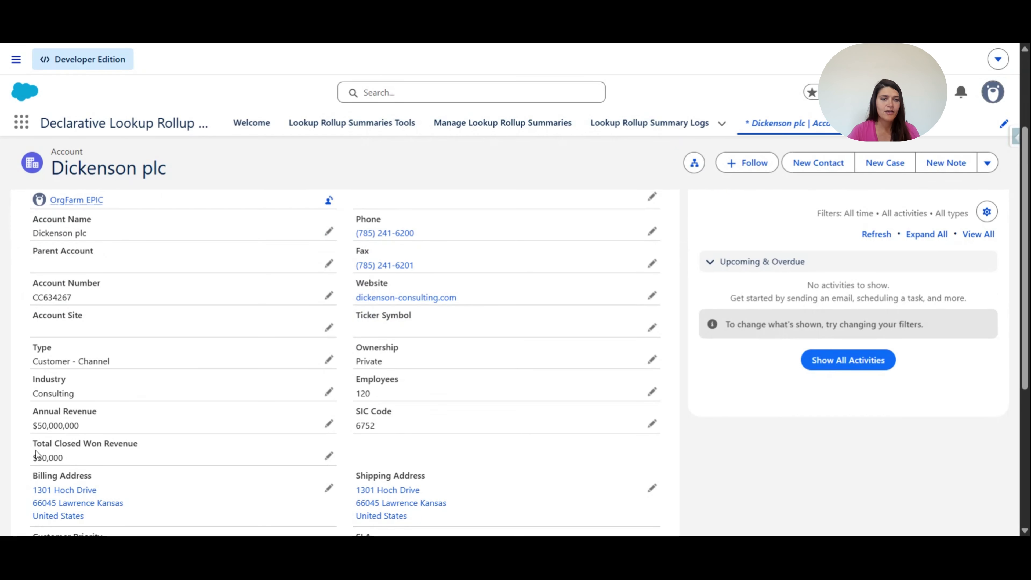
left_click_drag(34, 443, 164, 451)
left_click(168, 453)
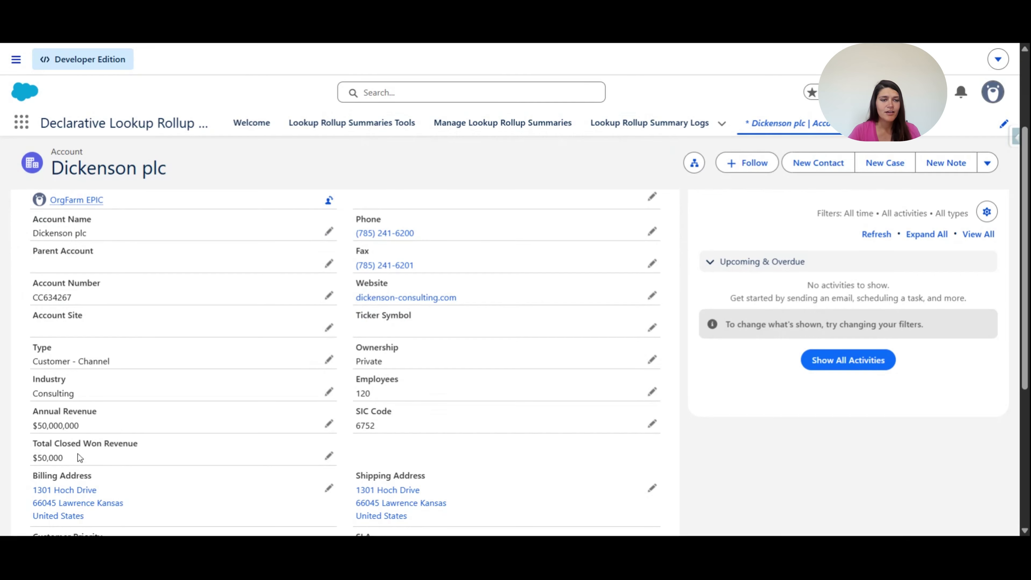